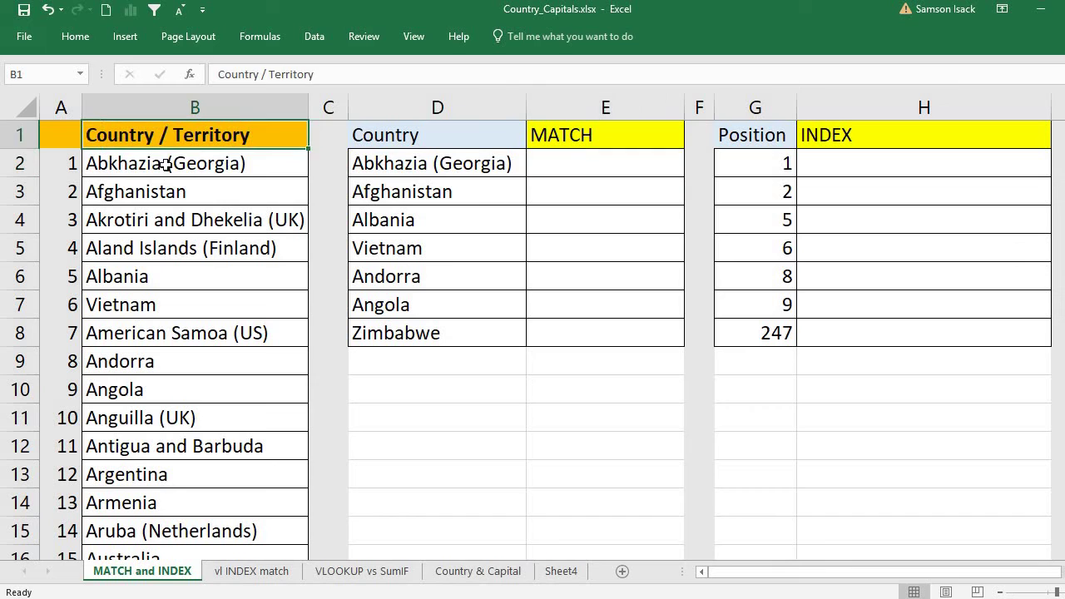
Examine the Country / Territory list from B2 to B248 and the first lookup country in D2.
left_click(190, 160)
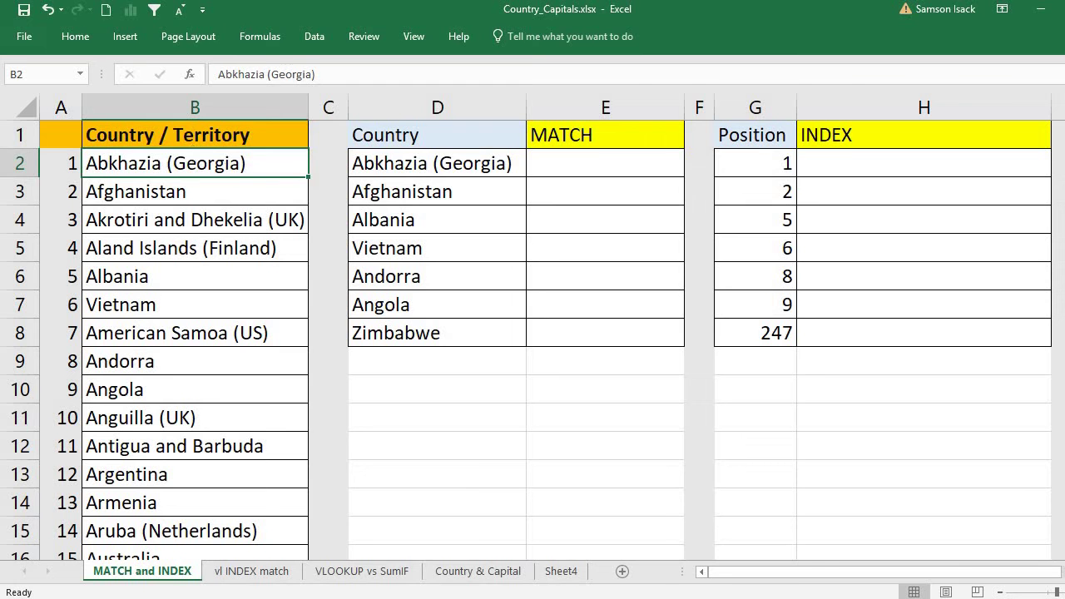
scroll(532, 333, "down", 20)
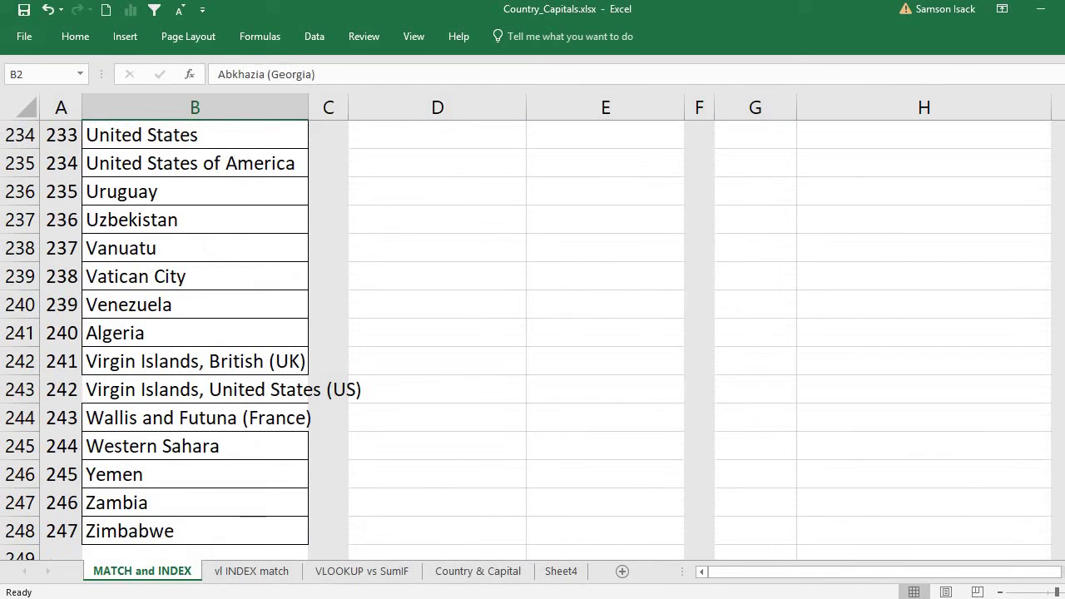
left_click(203, 540)
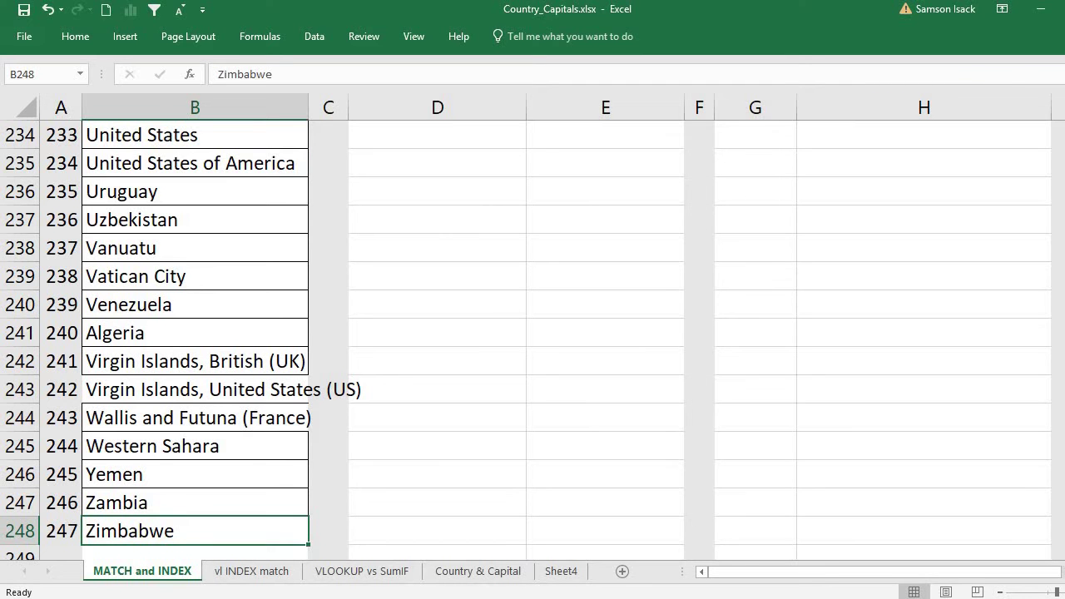
scroll(103, 132, "up", 20)
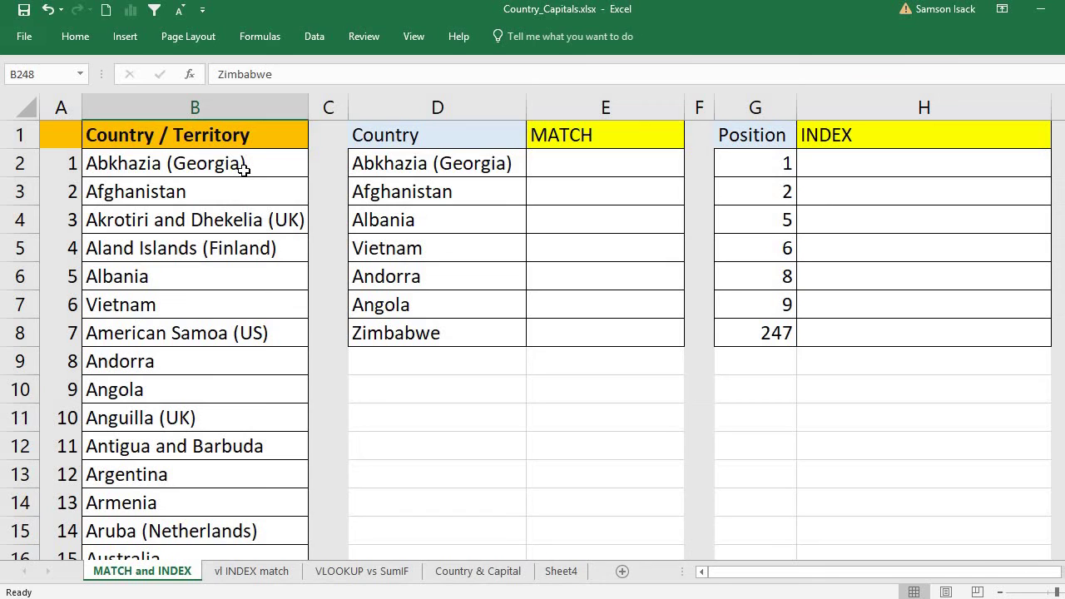
left_click(243, 170)
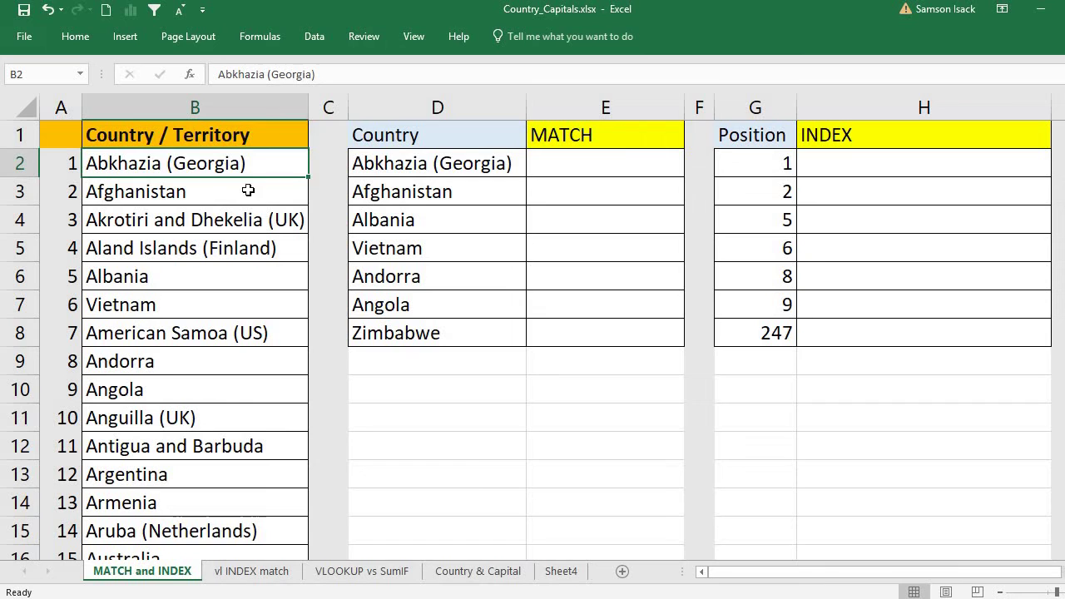
left_click(565, 167)
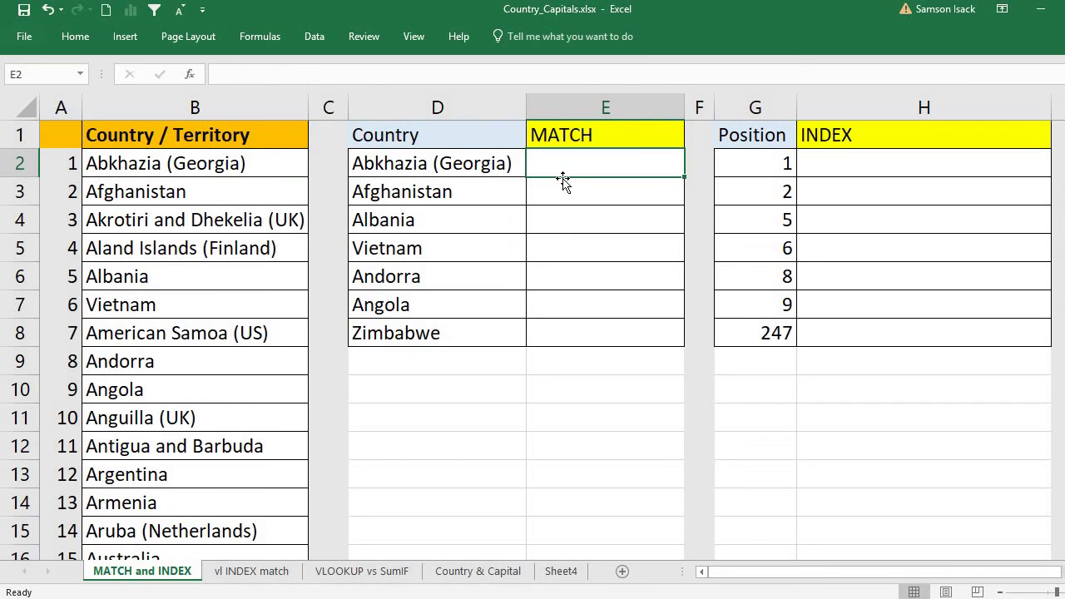
left_click(423, 167)
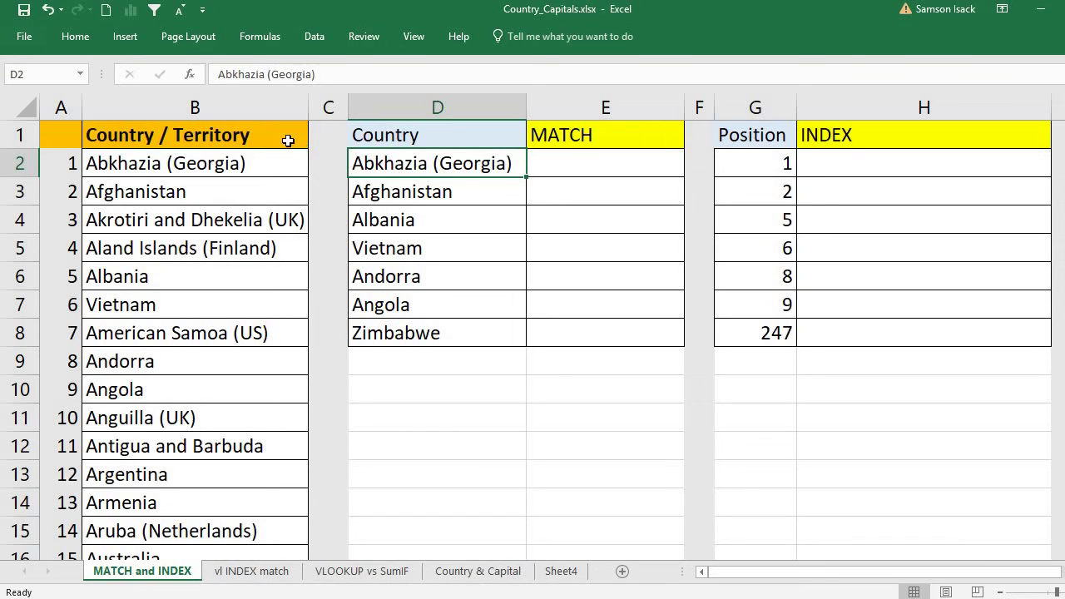
left_click_drag(266, 163, 234, 531)
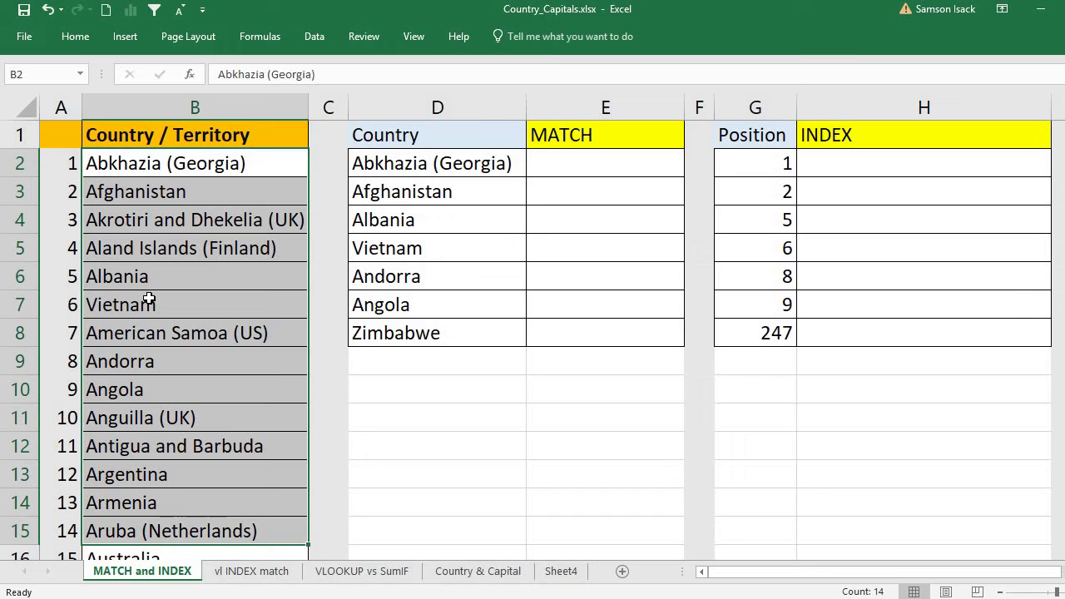
left_click(174, 163)
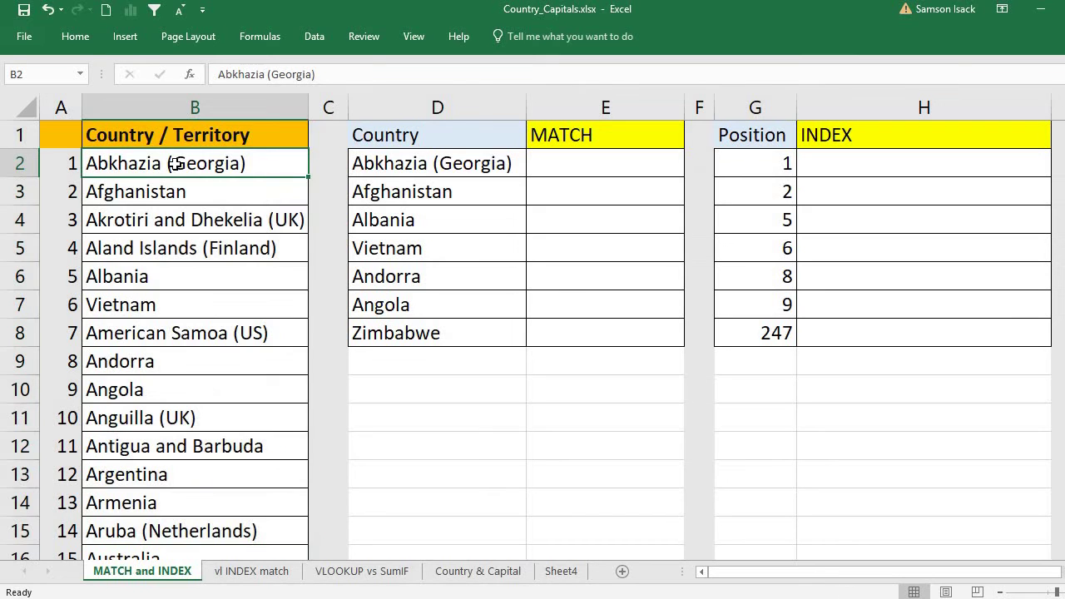
left_click_drag(175, 163, 169, 517)
left_click(158, 163)
scroll(250, 416, "down", 20)
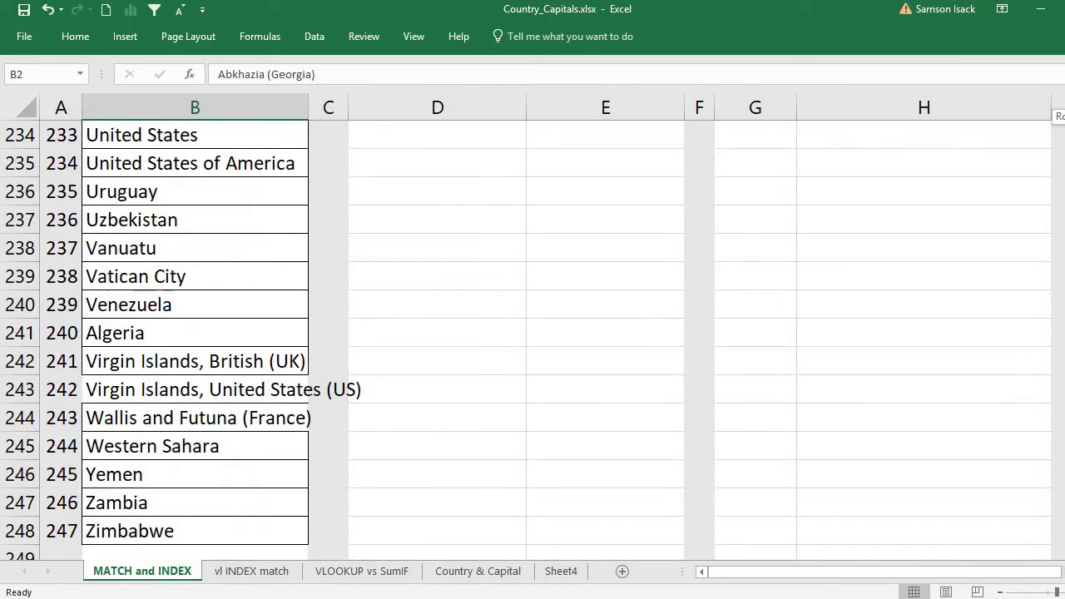
left_click(249, 538)
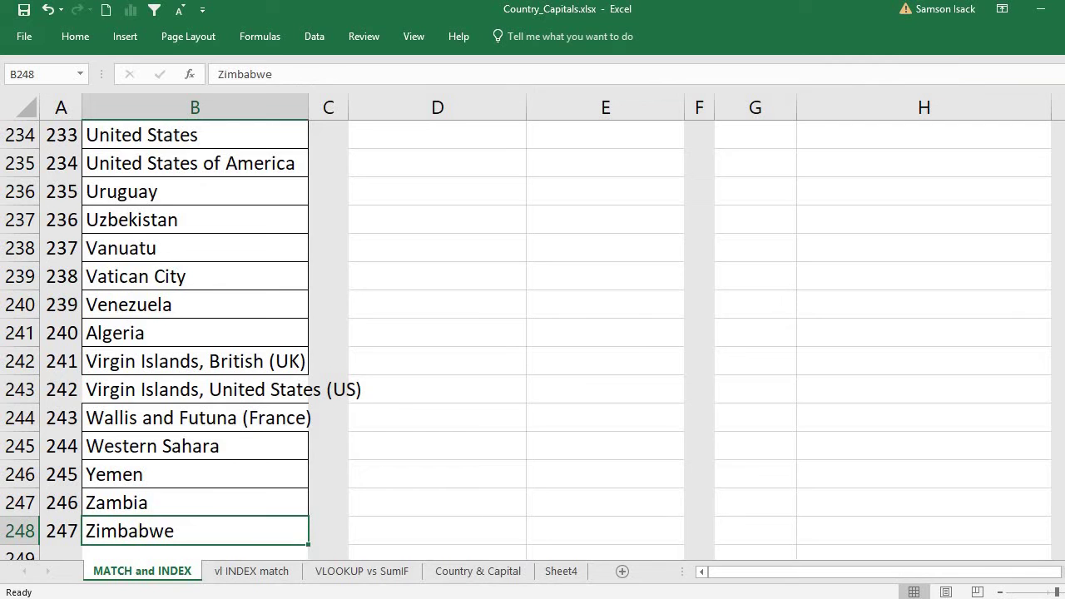
scroll(188, 164, "up", 20)
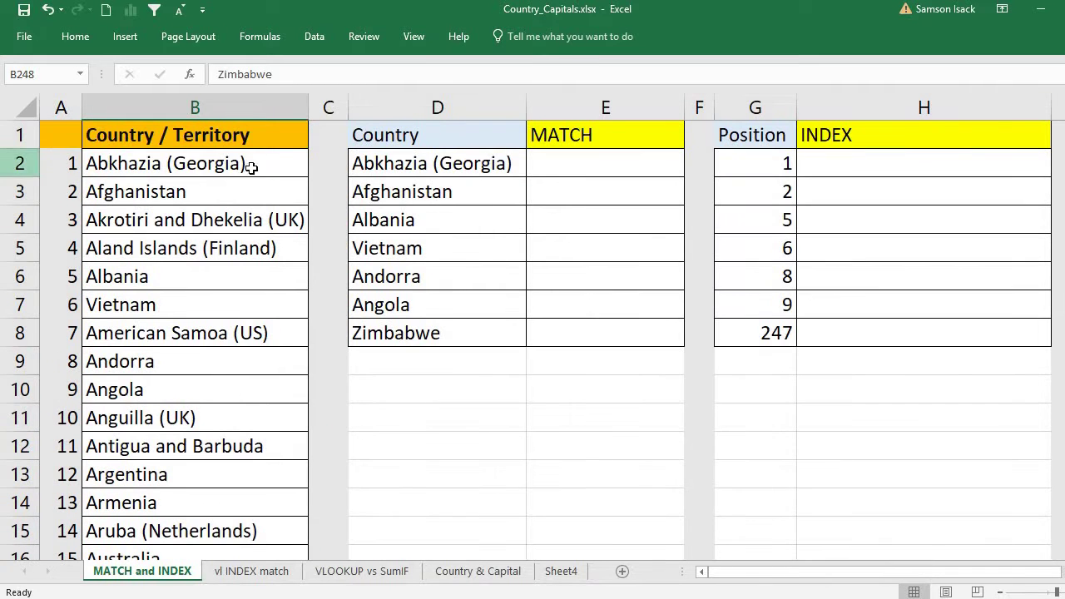
Check the column A position numbers for Abkhazia (Georgia), Afghanistan, Albania and Zimbabwe, and locate the D2 country in the list.
left_click(188, 165)
left_click(64, 166)
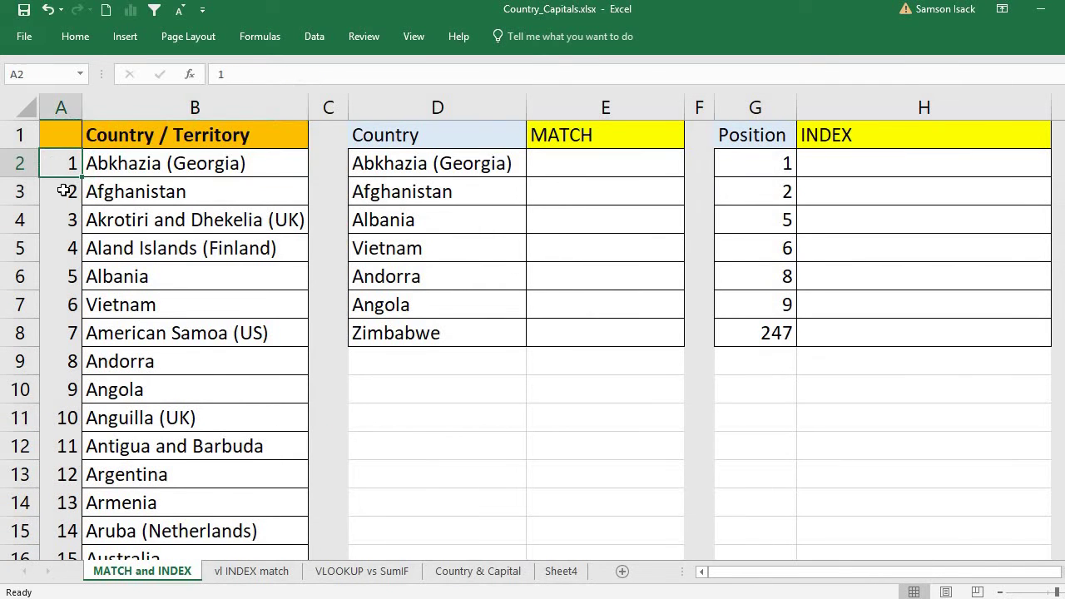
left_click(147, 193)
left_click(66, 192)
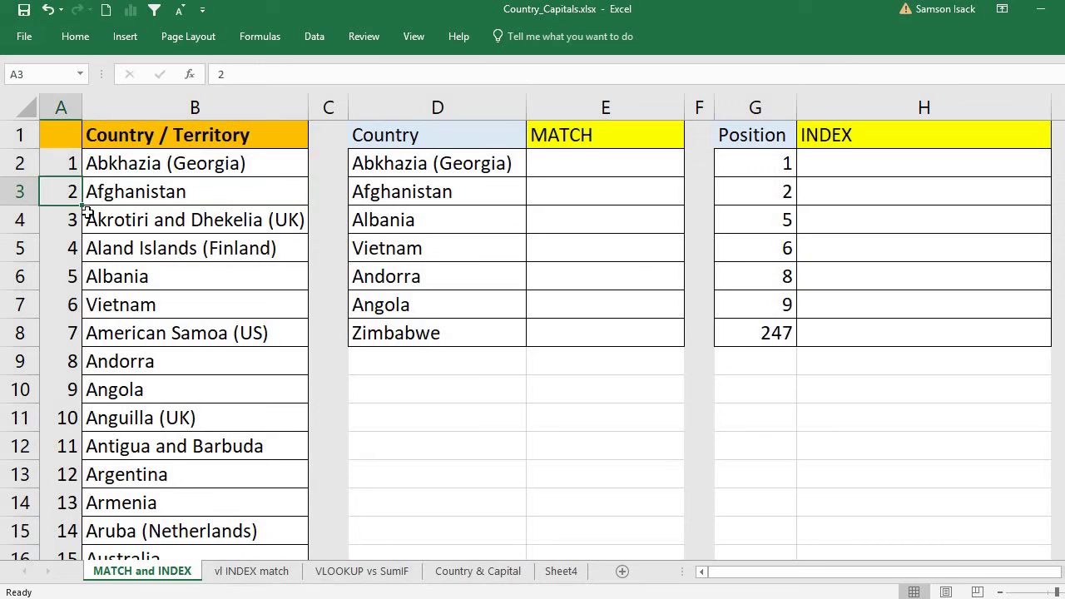
left_click(133, 275)
left_click(61, 275)
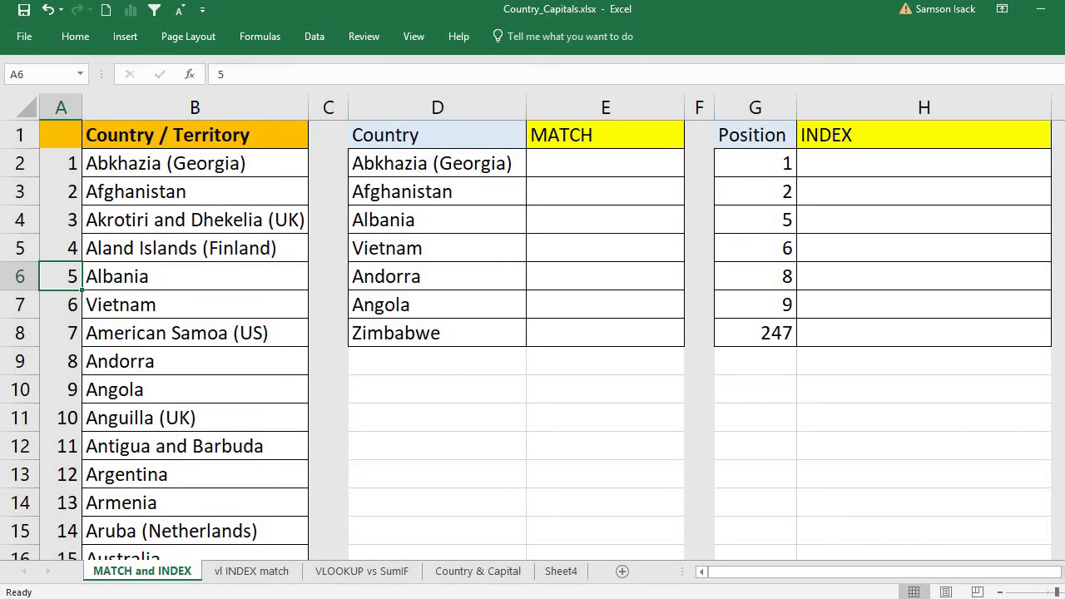
scroll(922, 537, "down", 20)
left_click(86, 537)
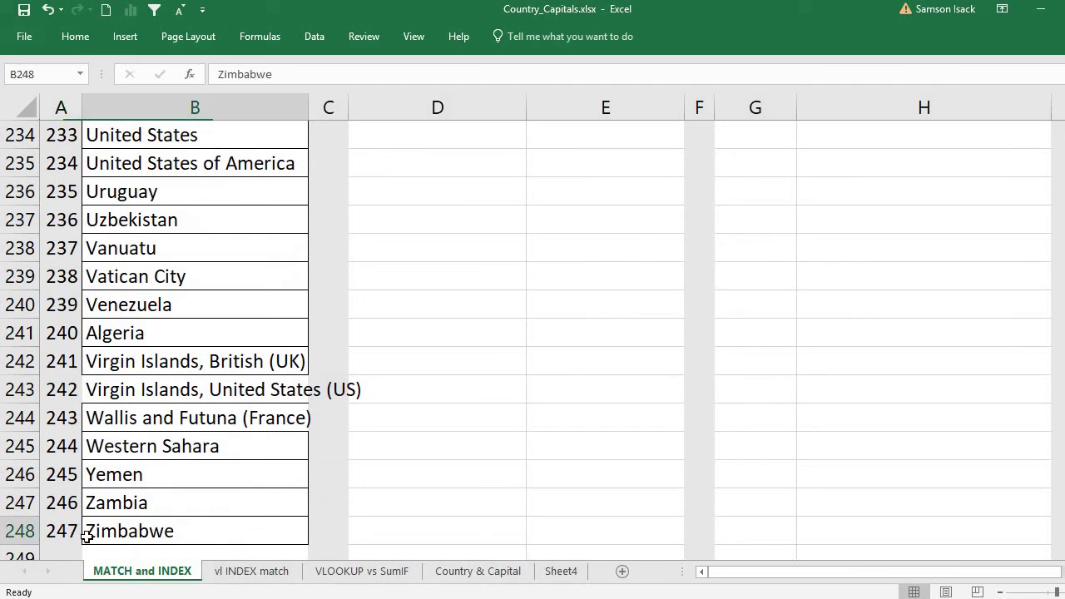
key("Left")
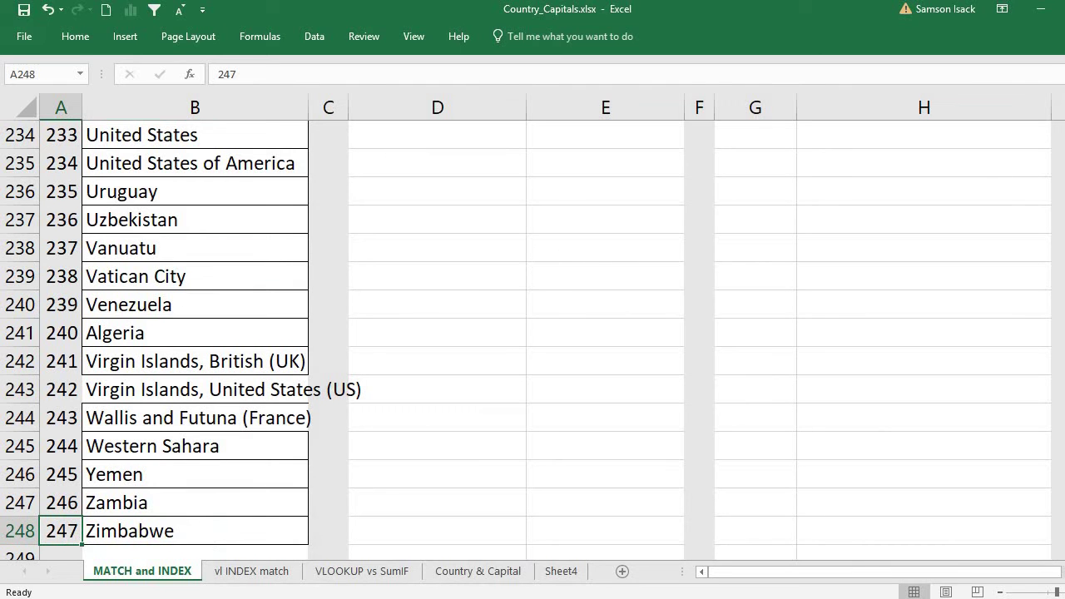
scroll(516, 164, "up", 20)
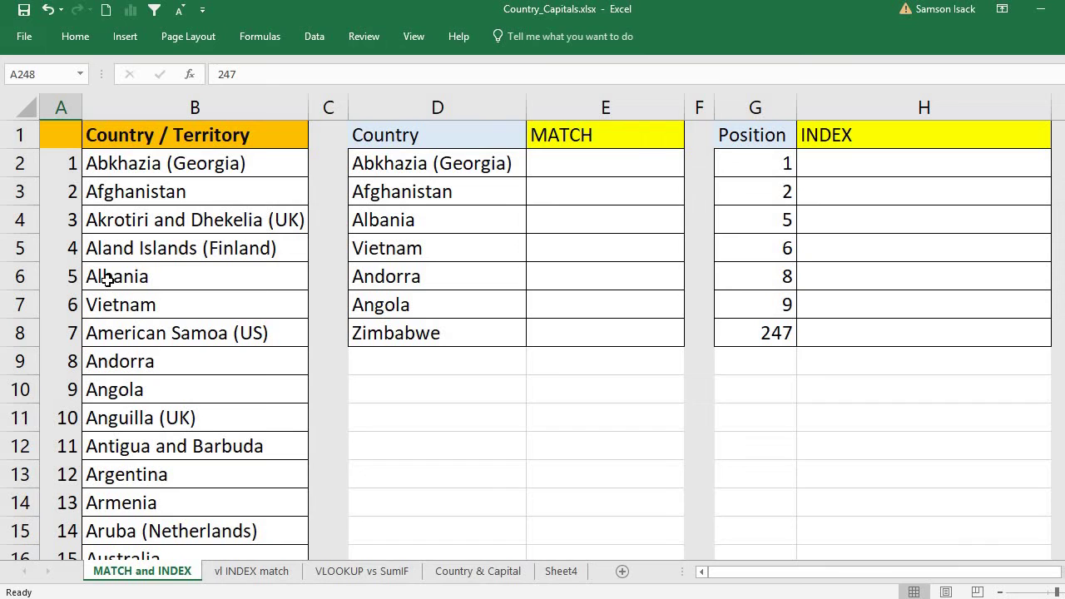
left_click(479, 167)
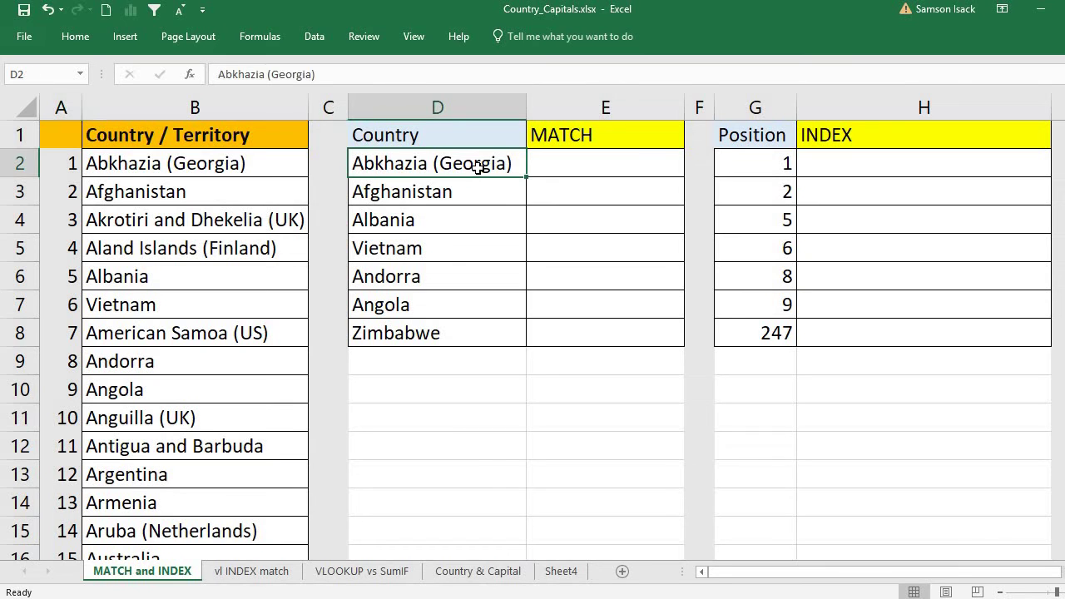
left_click(167, 170)
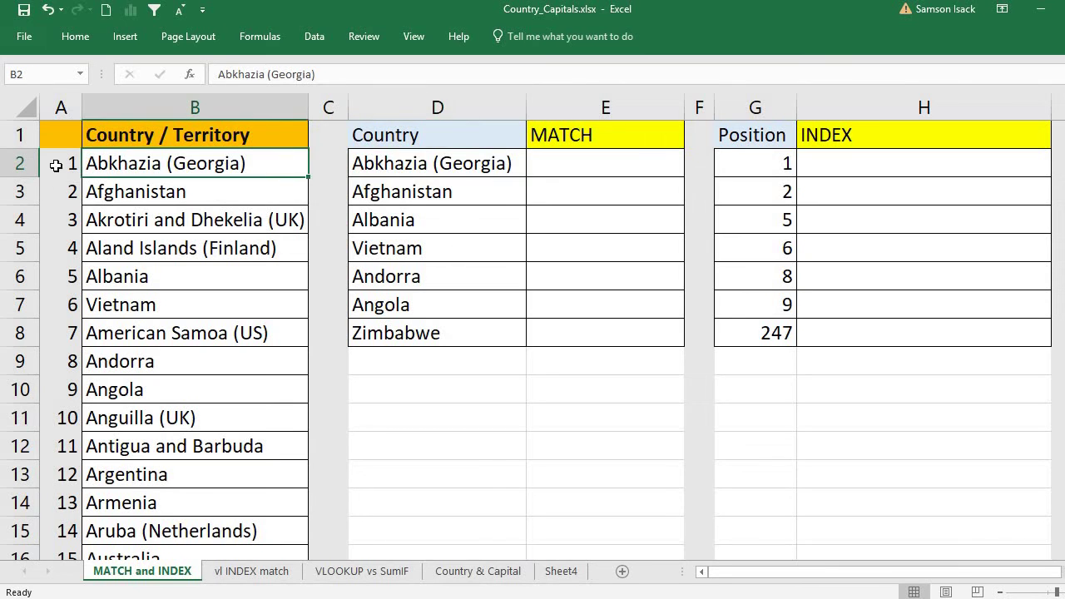
left_click(66, 163)
left_click(180, 165)
left_click(568, 165)
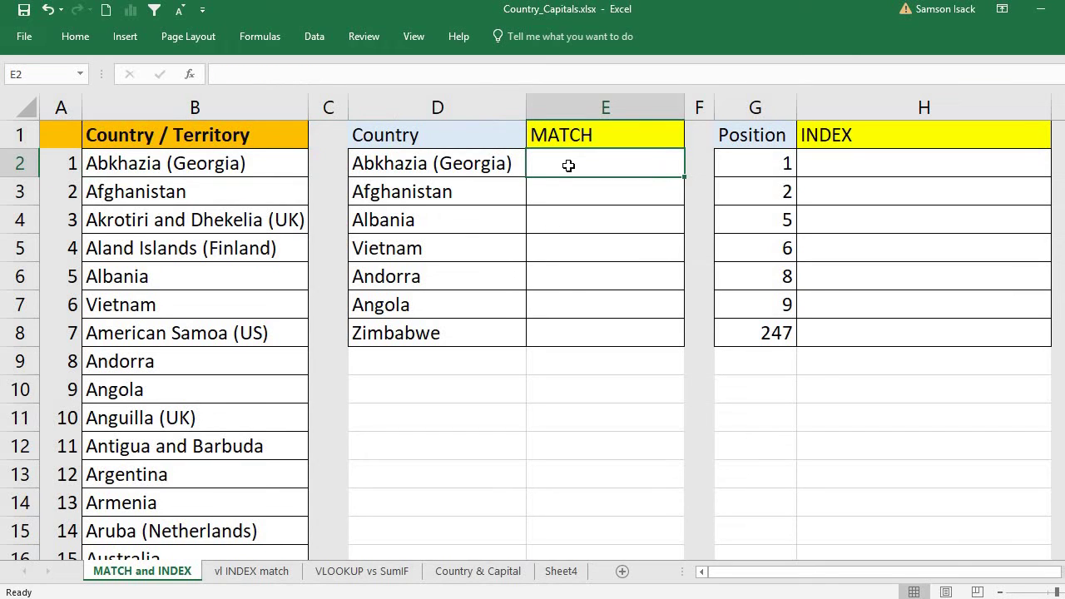
type("=")
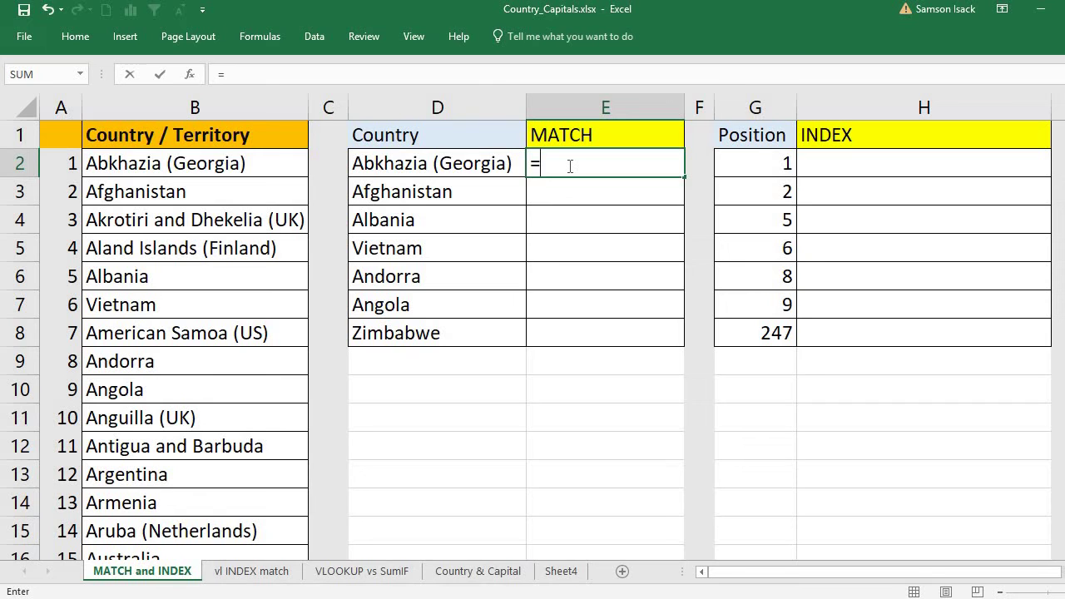
type("m")
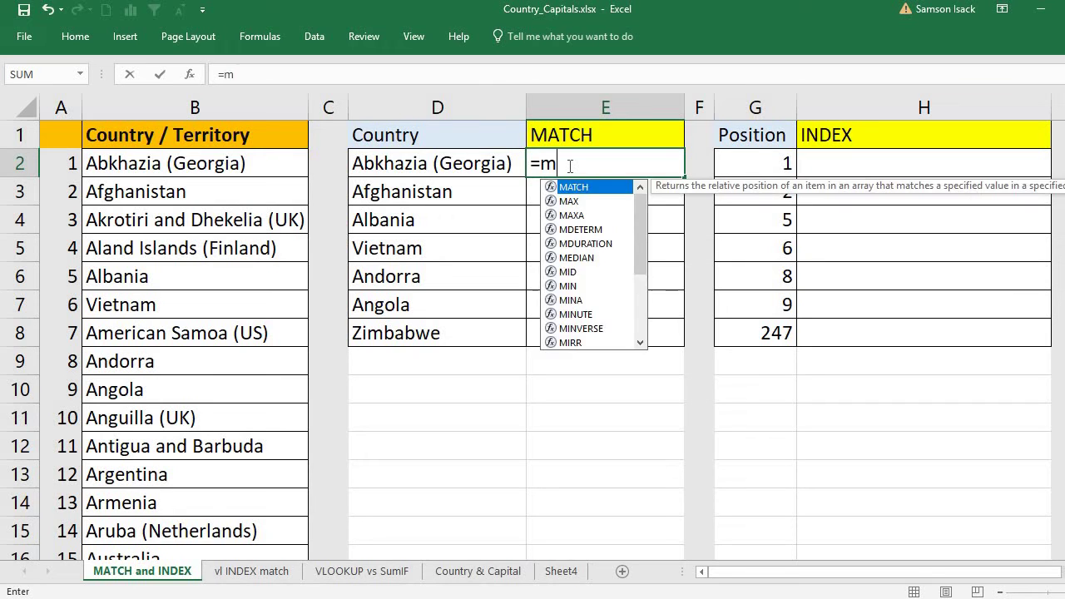
type("atch(")
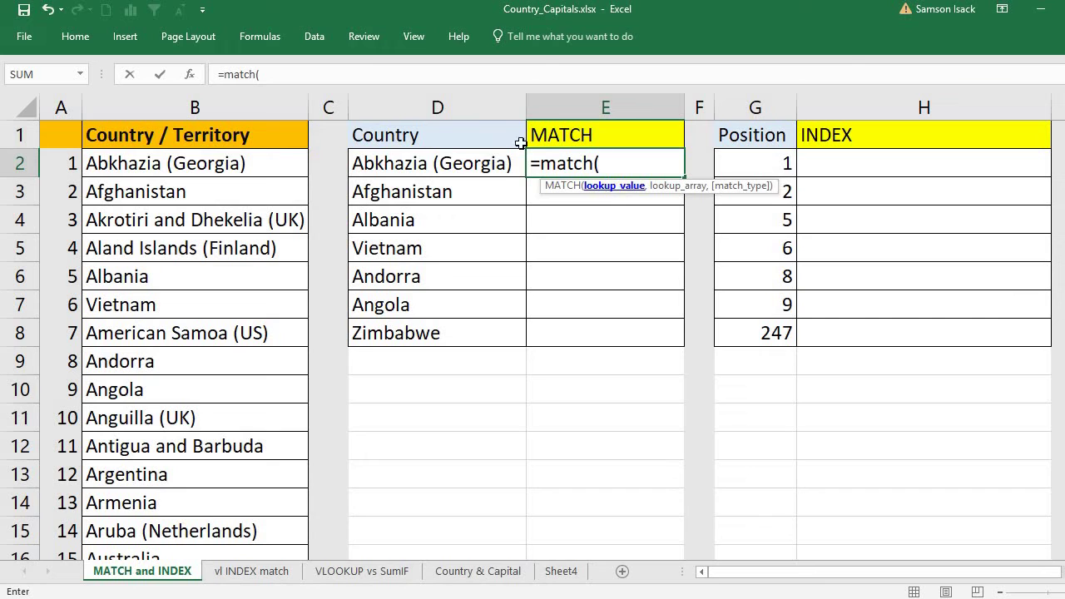
left_click(449, 161)
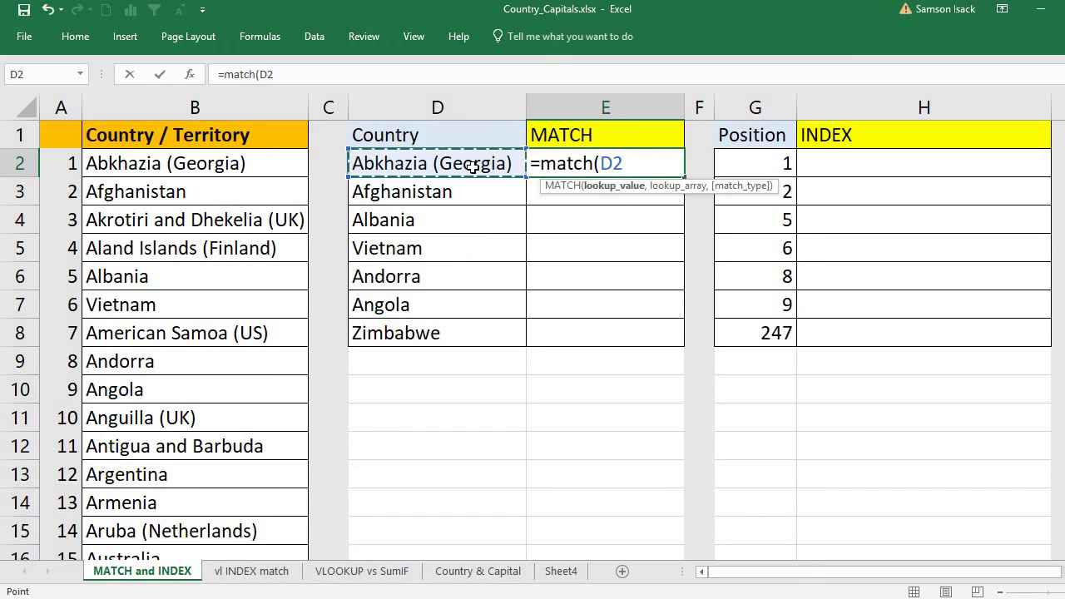
type(",")
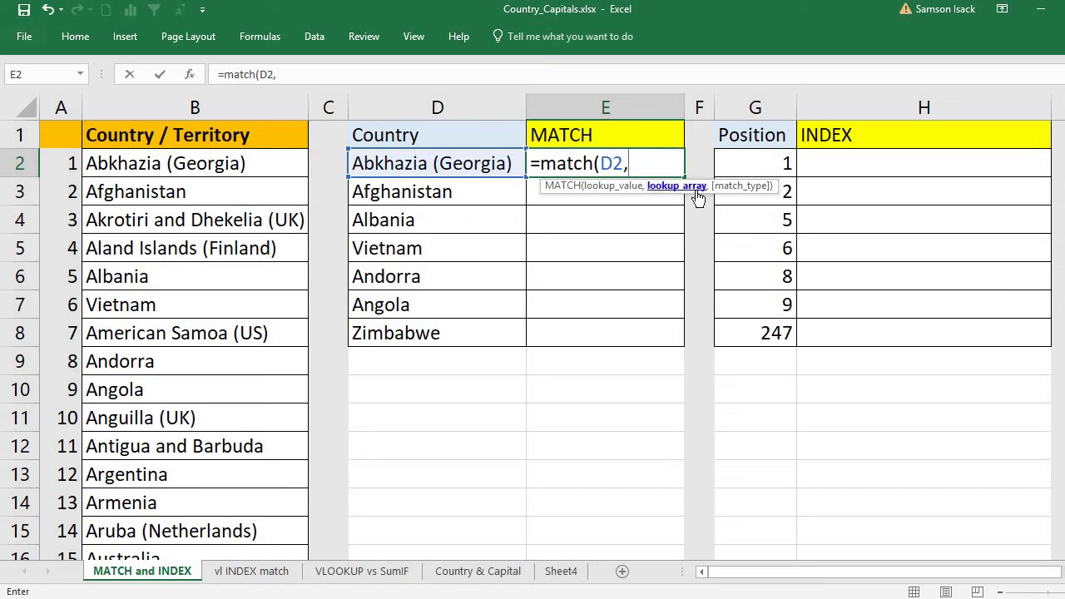
left_click(253, 165)
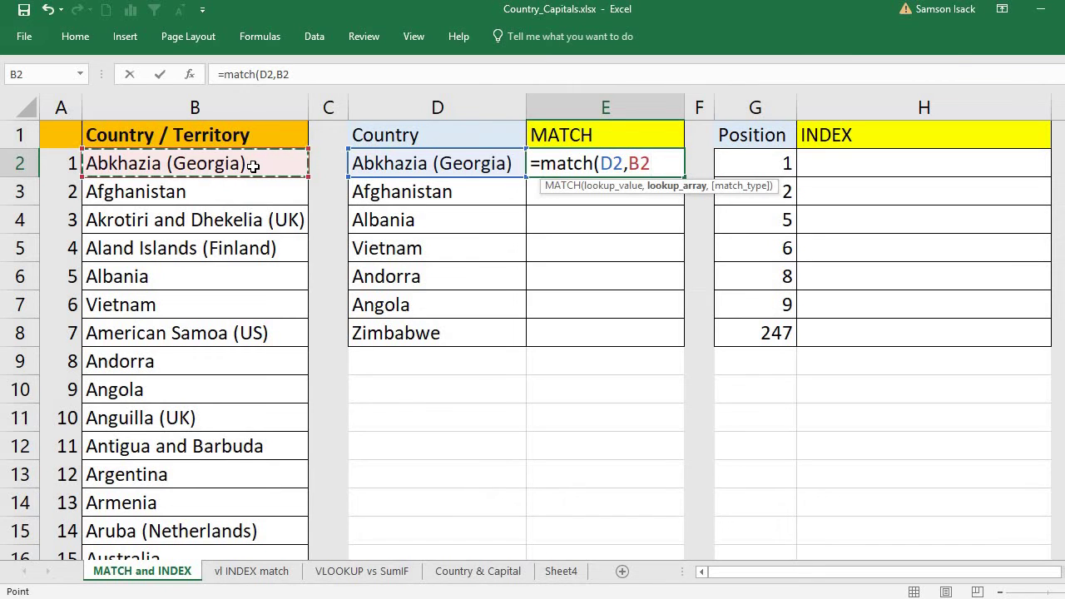
key("ctrl+shift+Down")
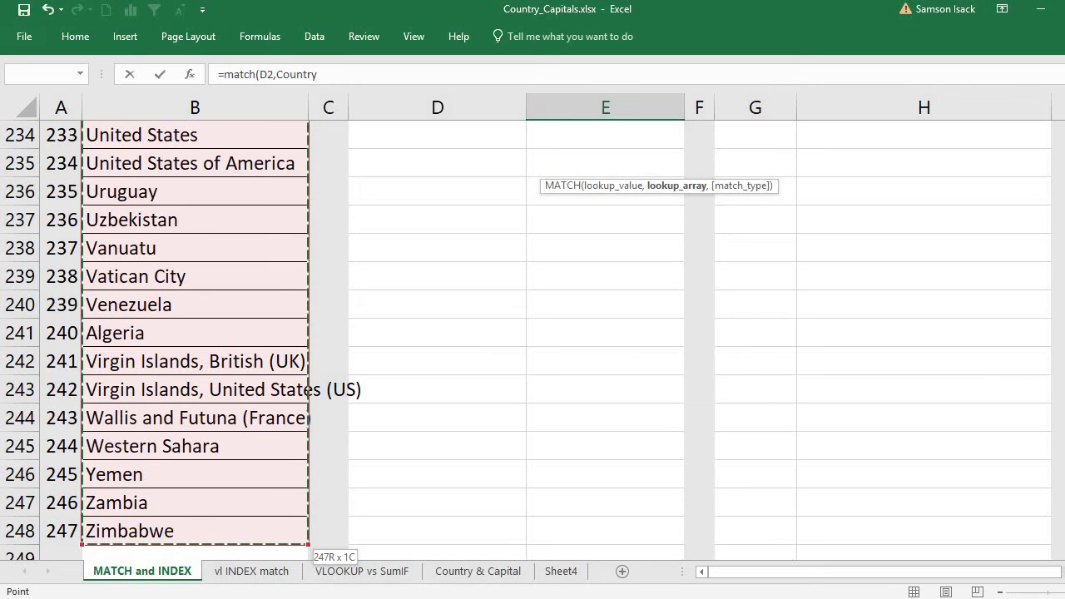
scroll(724, 166, "up", 20)
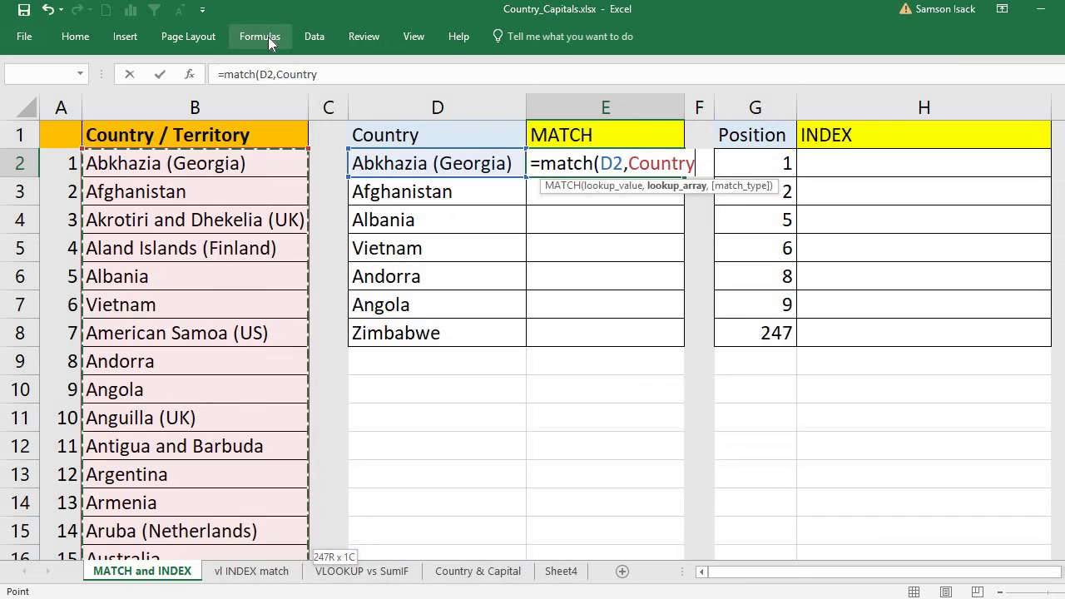
key("BackSpace")
key("BackSpace")
key("BackSpace")
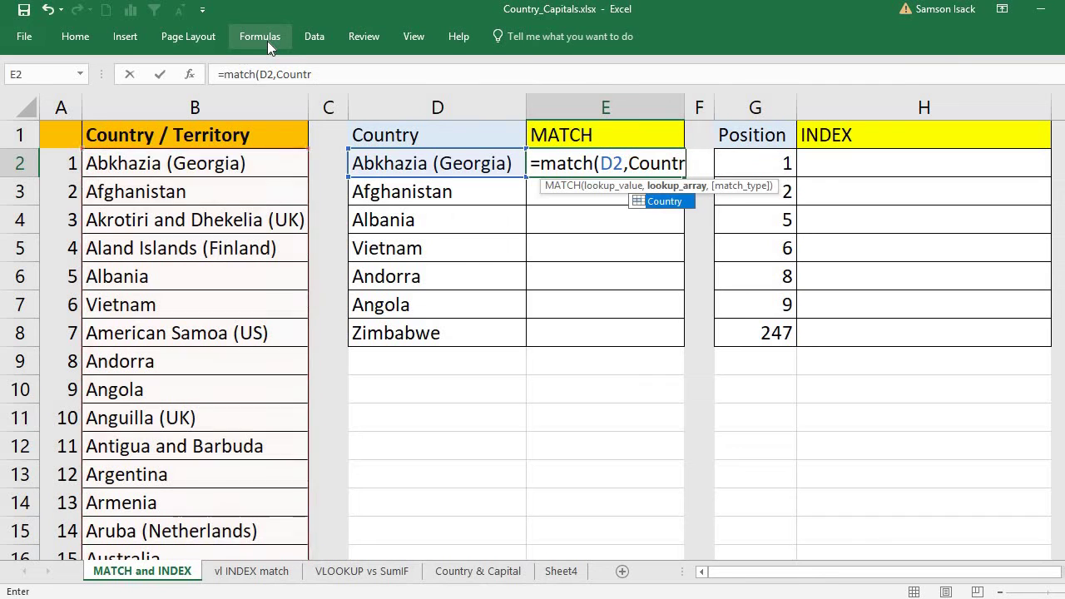
key("BackSpace")
key("BackSpace")
key("BackSpace")
key("BackSpace")
key("BackSpace")
key("BackSpace")
key("BackSpace")
key("BackSpace")
key("BackSpace")
key("BackSpace")
key("BackSpace")
key("BackSpace")
key("BackSpace")
key("BackSpace")
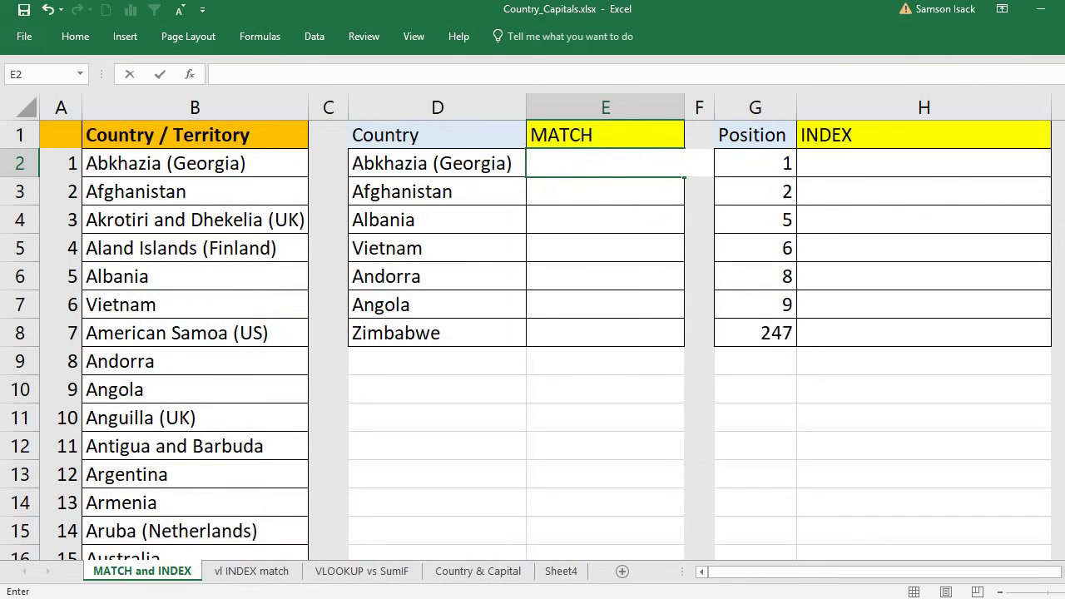
left_click(310, 37)
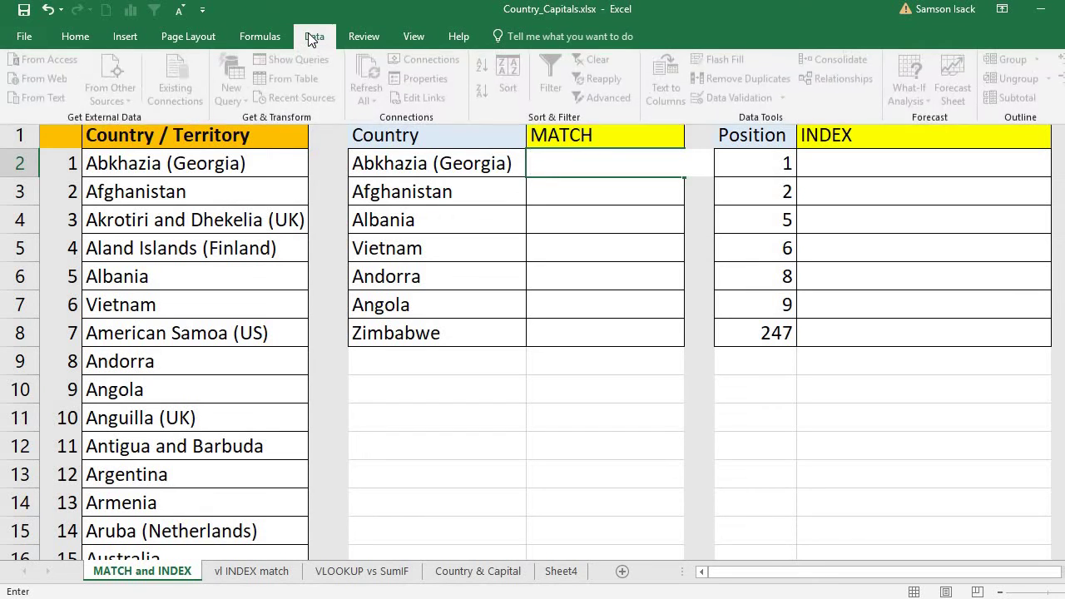
left_click(259, 36)
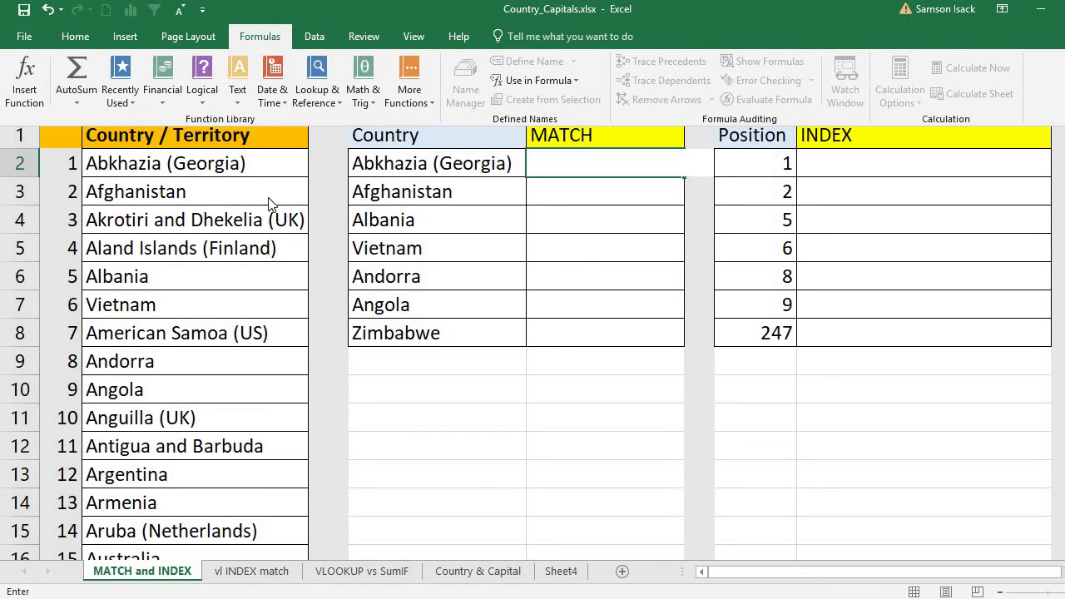
left_click(628, 203)
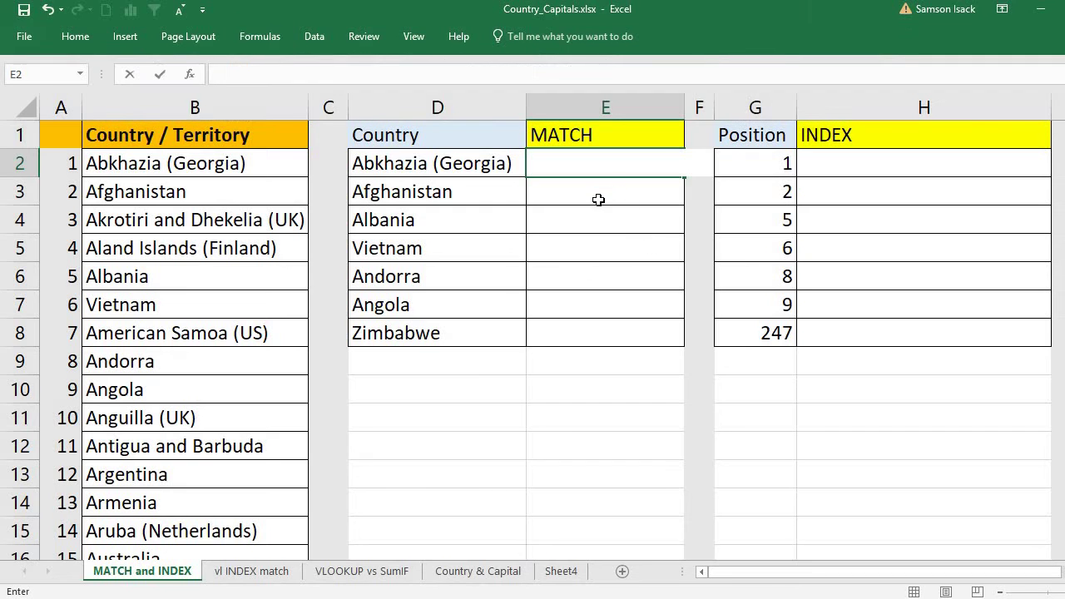
left_click(598, 199)
left_click(554, 164)
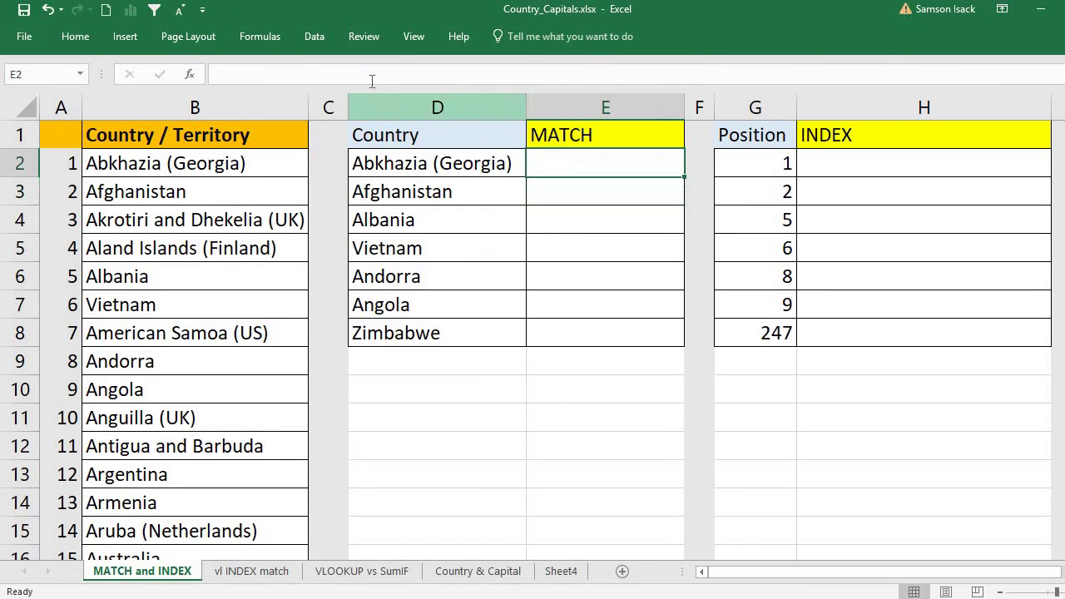
Delete the defined name Country, which refers to 'MATCH and INDEX'!$B$2:$B$248, from the workbook's defined names.
left_click(261, 38)
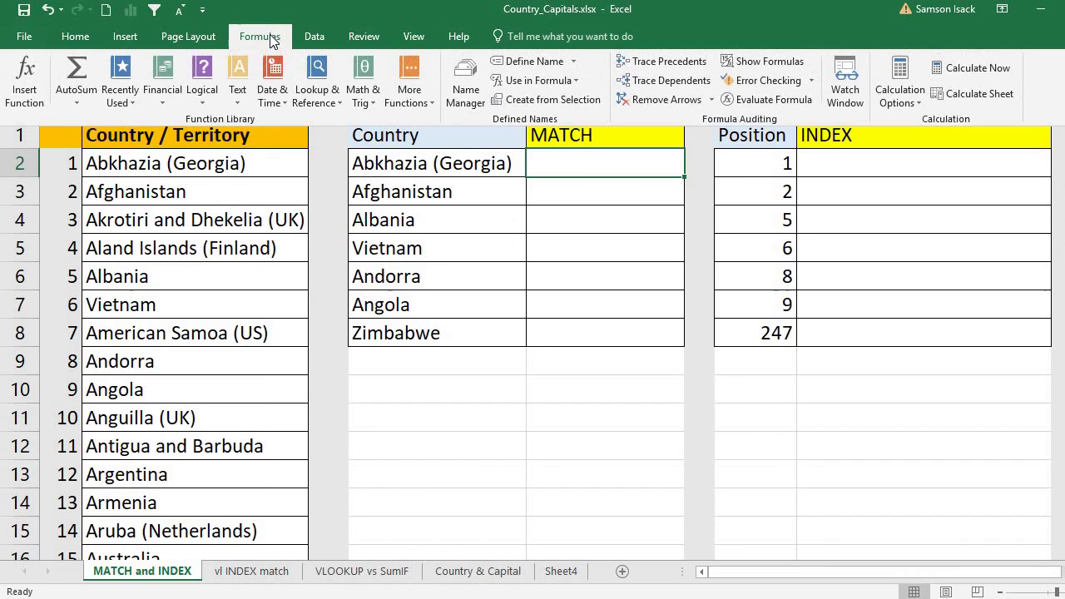
left_click(215, 38)
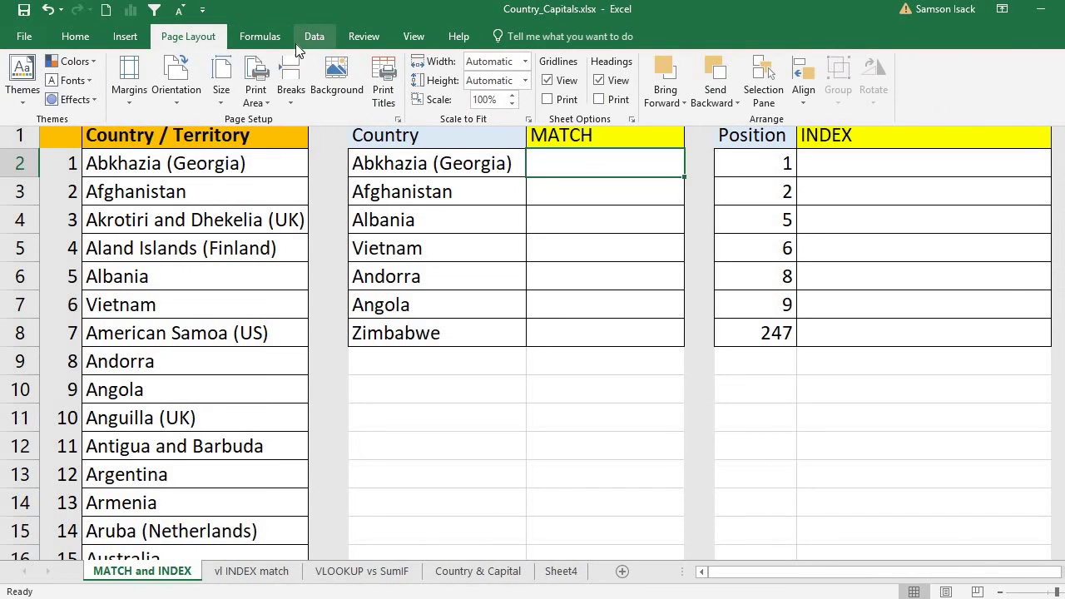
left_click(260, 37)
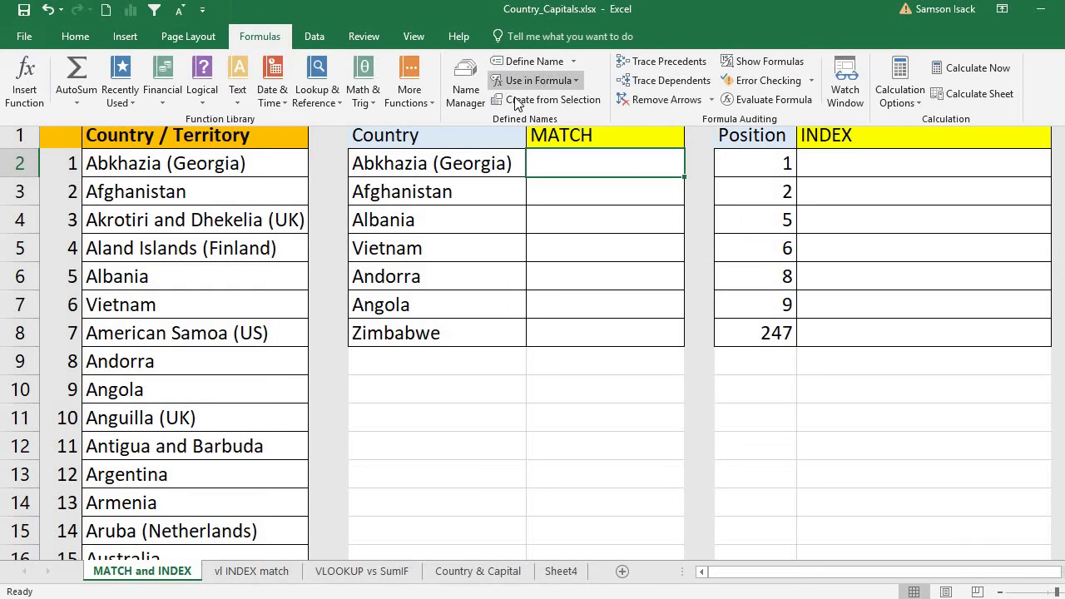
left_click(466, 88)
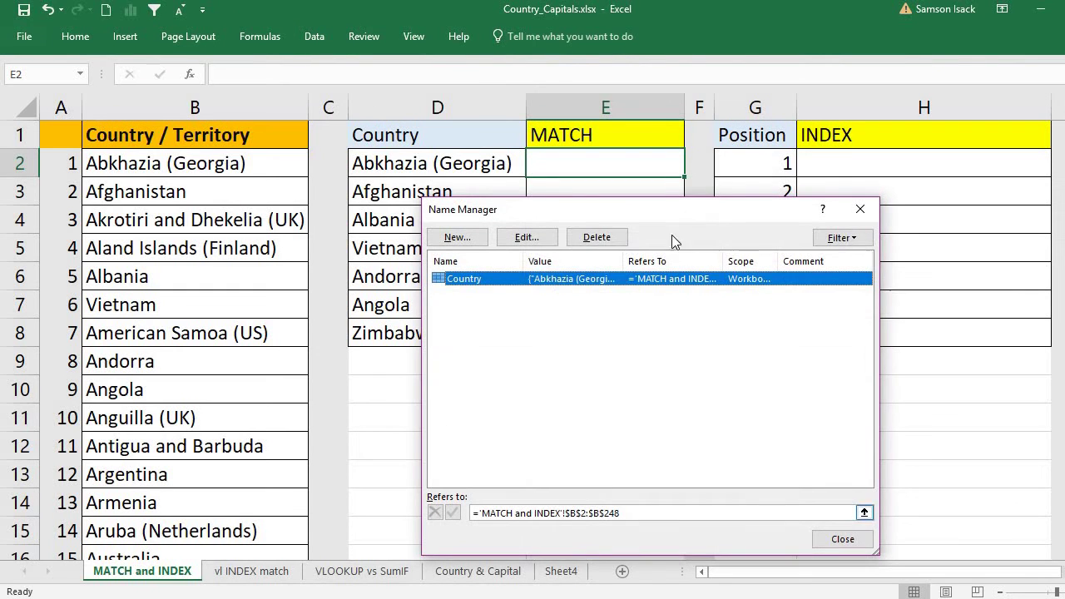
left_click(606, 241)
left_click(540, 354)
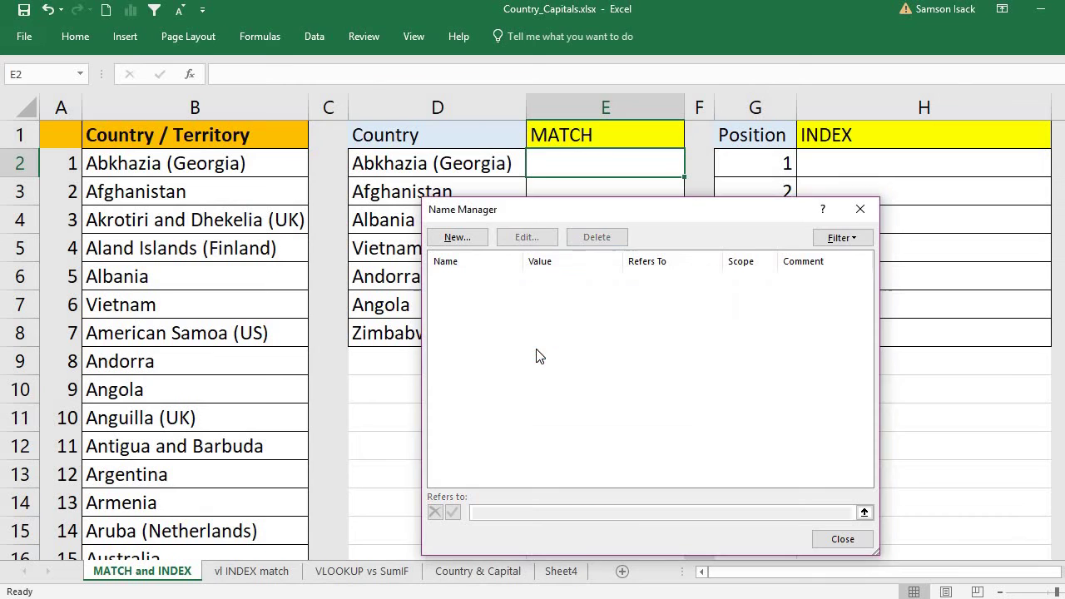
left_click(842, 539)
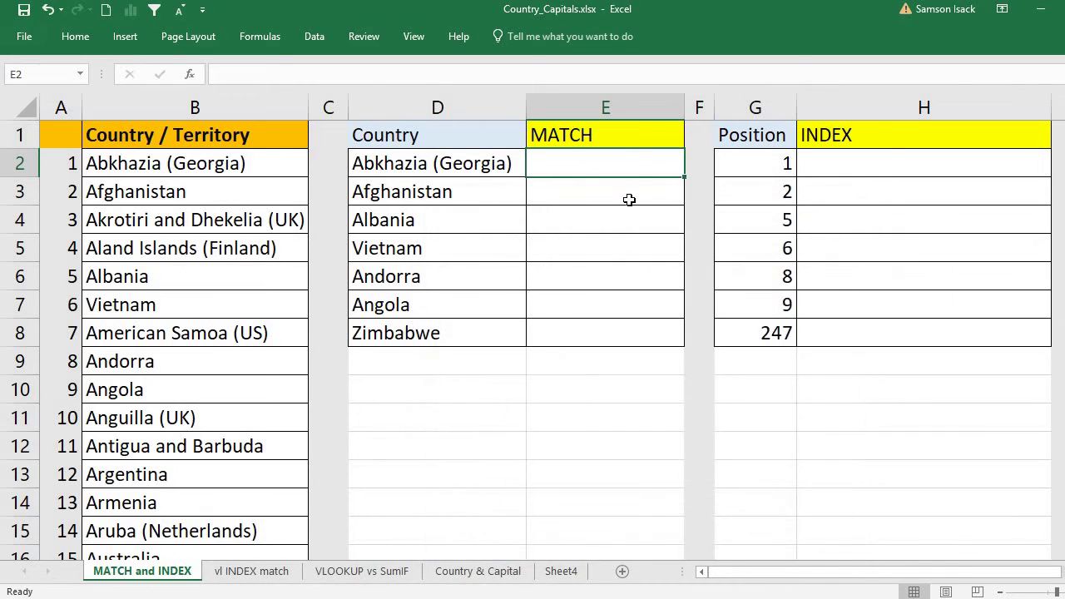
Start a MATCH formula in E2 with the country in D2 as the lookup value.
left_click(265, 169)
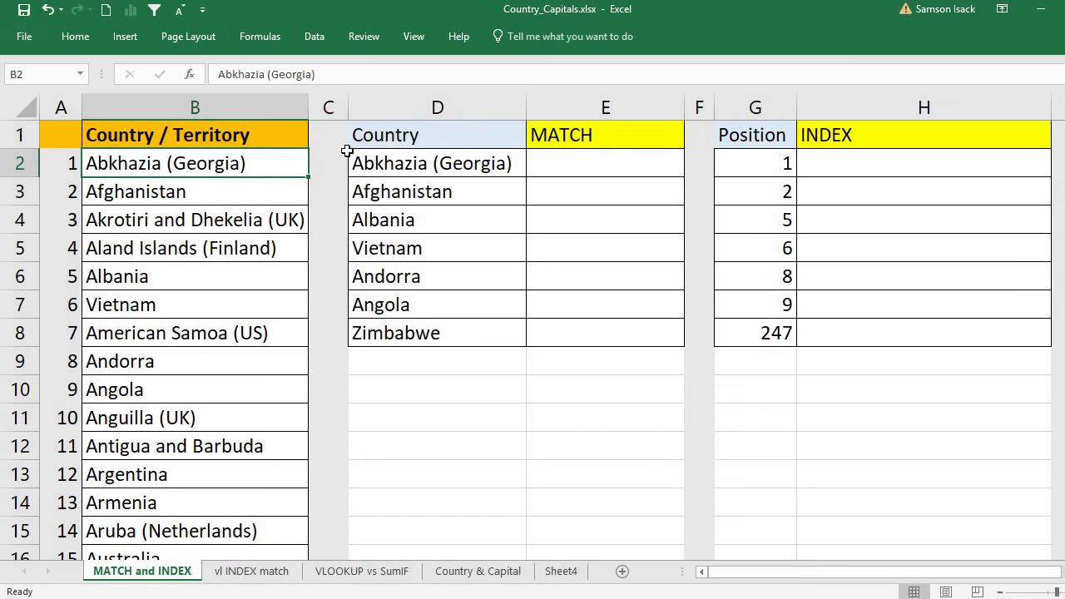
left_click(561, 165)
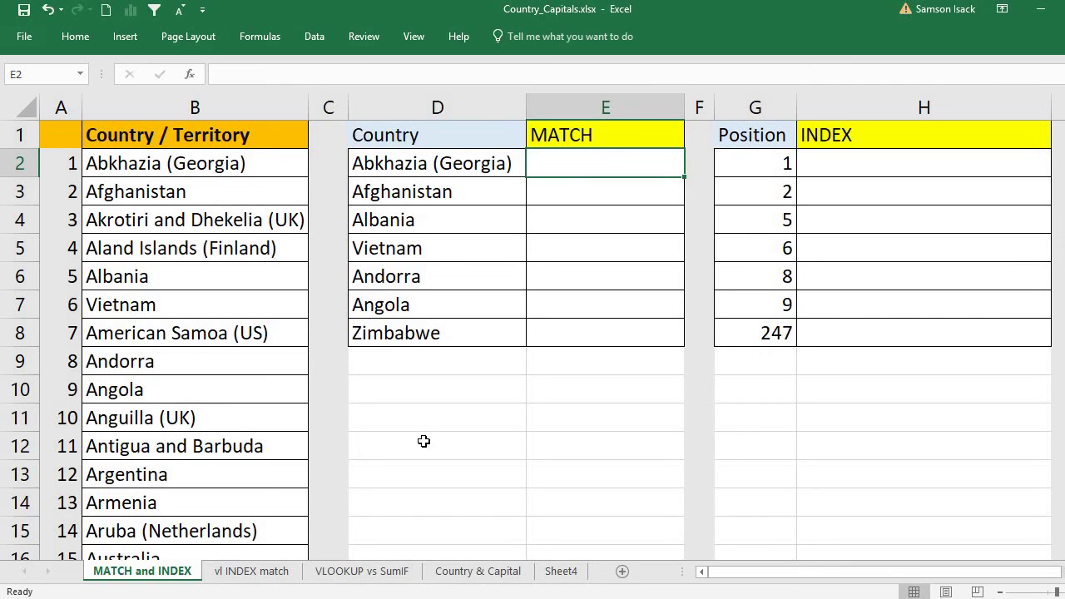
left_click(435, 165)
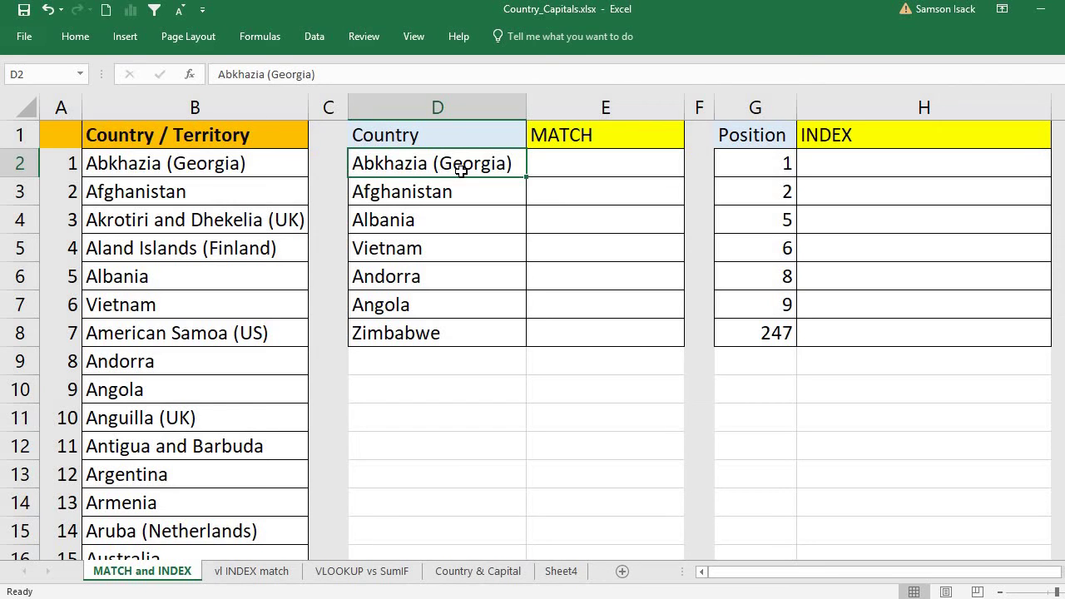
double_click(562, 164)
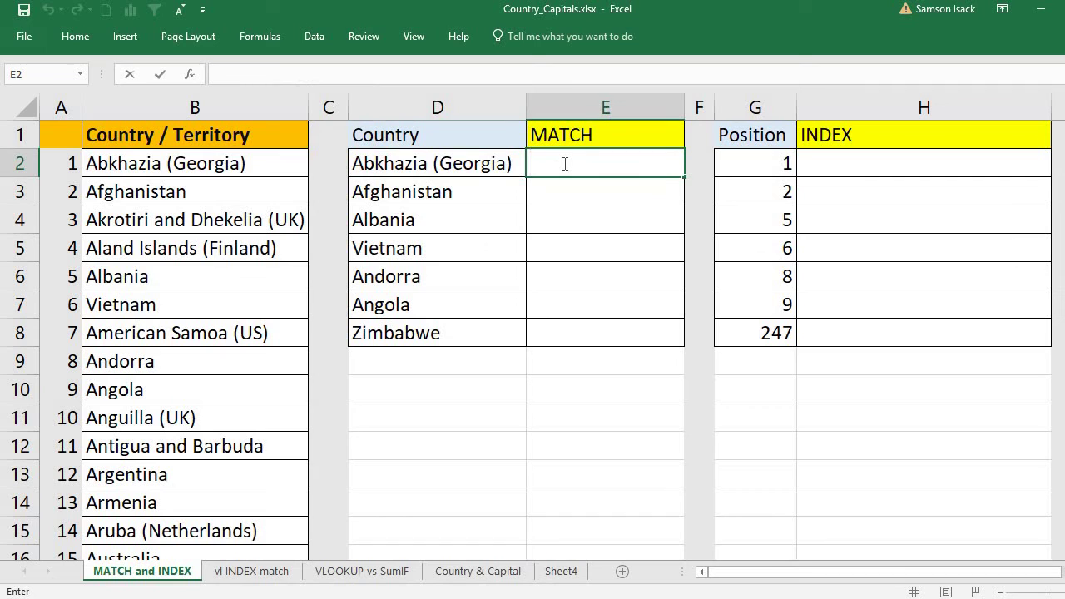
type("=")
type("matc")
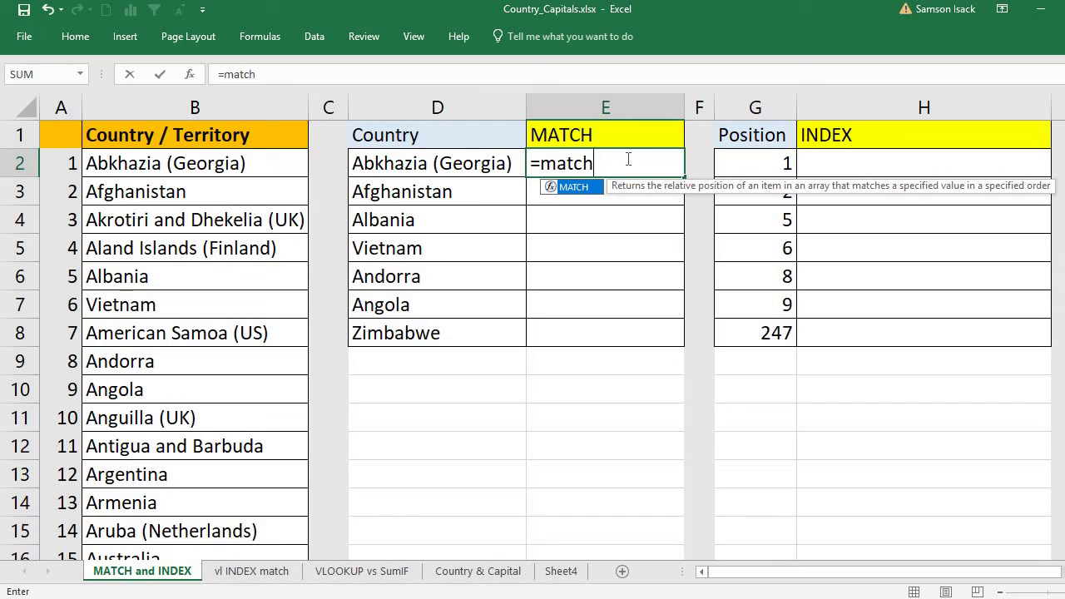
type("(")
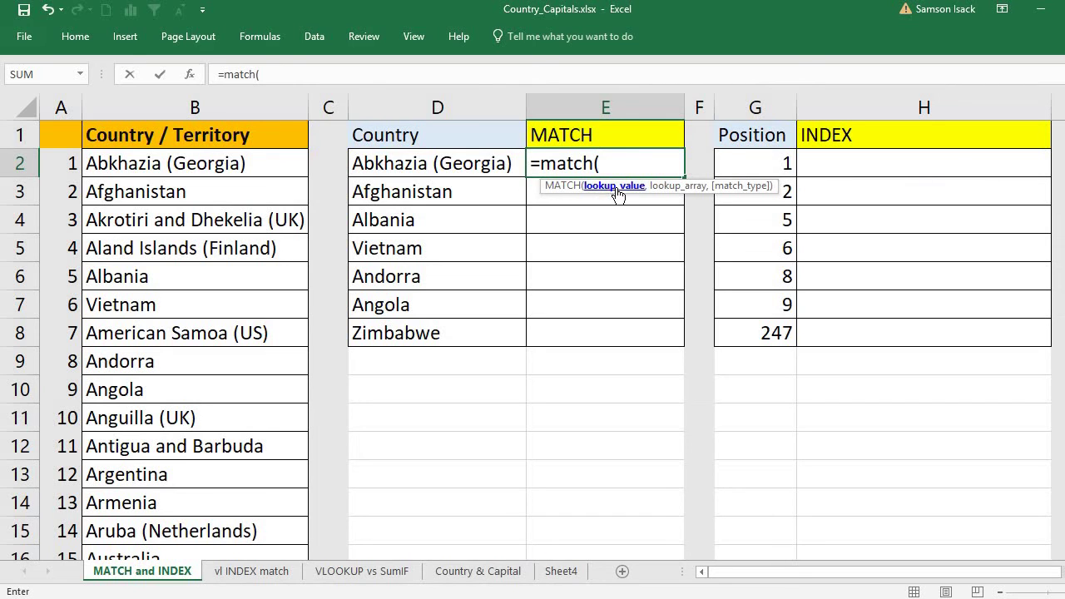
left_click(503, 164)
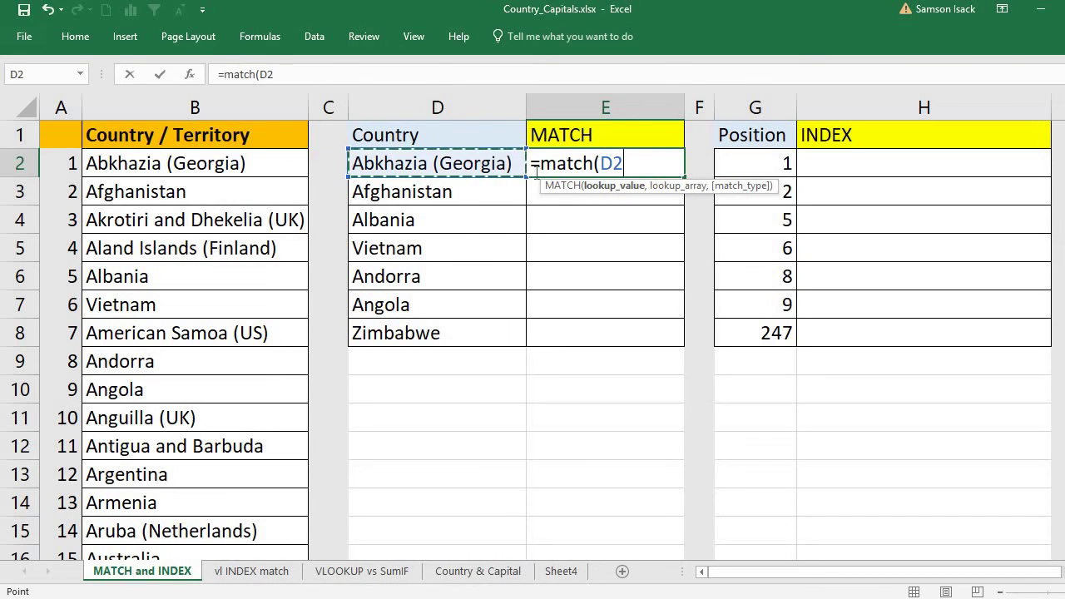
type(",")
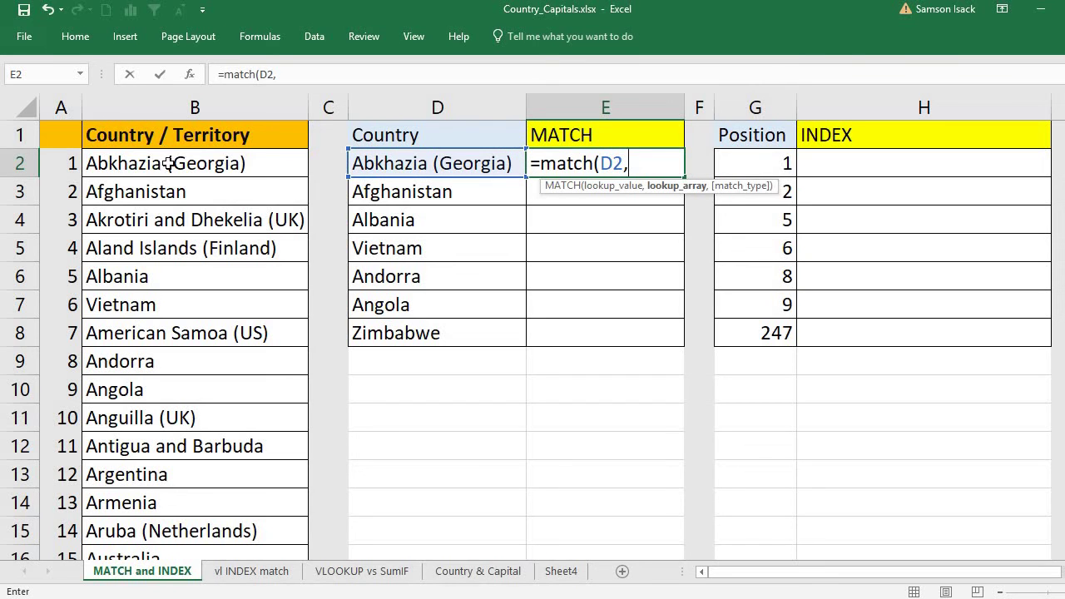
Complete the E2 MATCH formula with lookup array B2:B248 and exact match type 0, and check its result against A2 and B2.
left_click_drag(168, 163, 165, 302)
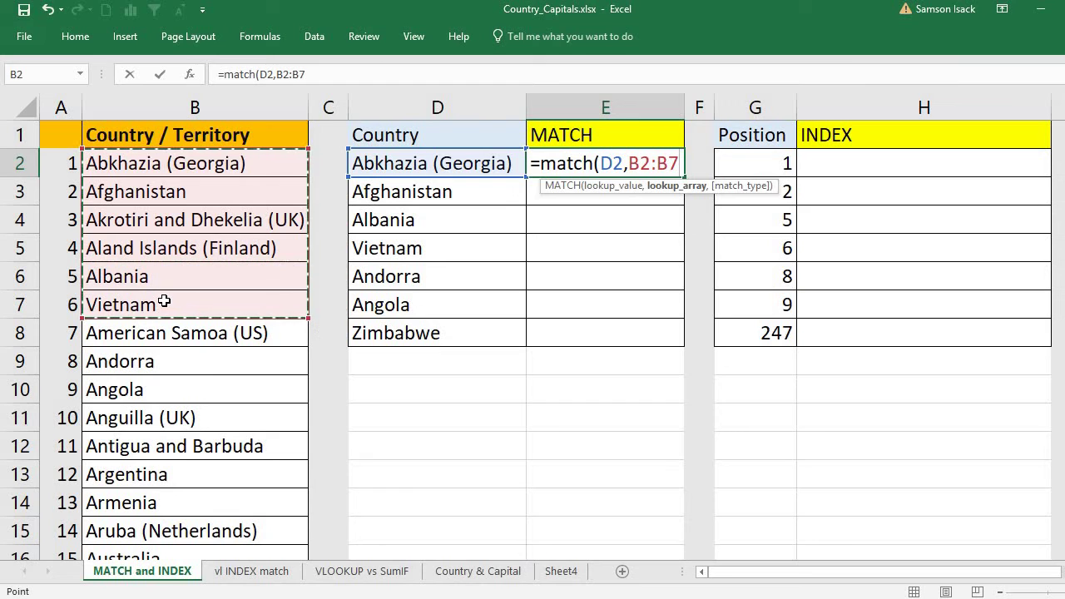
key("ctrl+shift+Down")
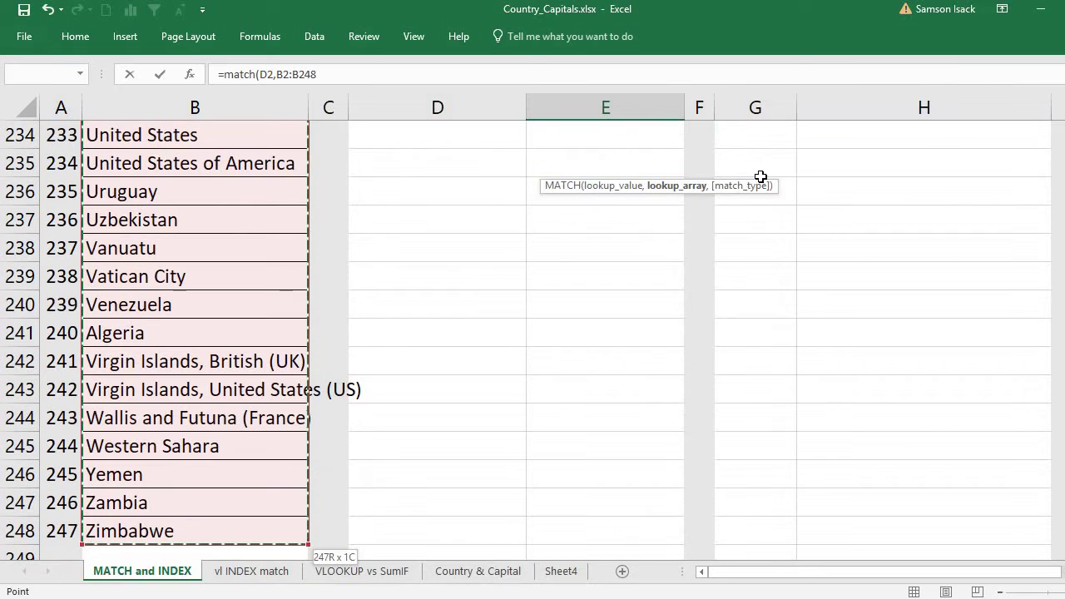
scroll(533, 333, "up", 20)
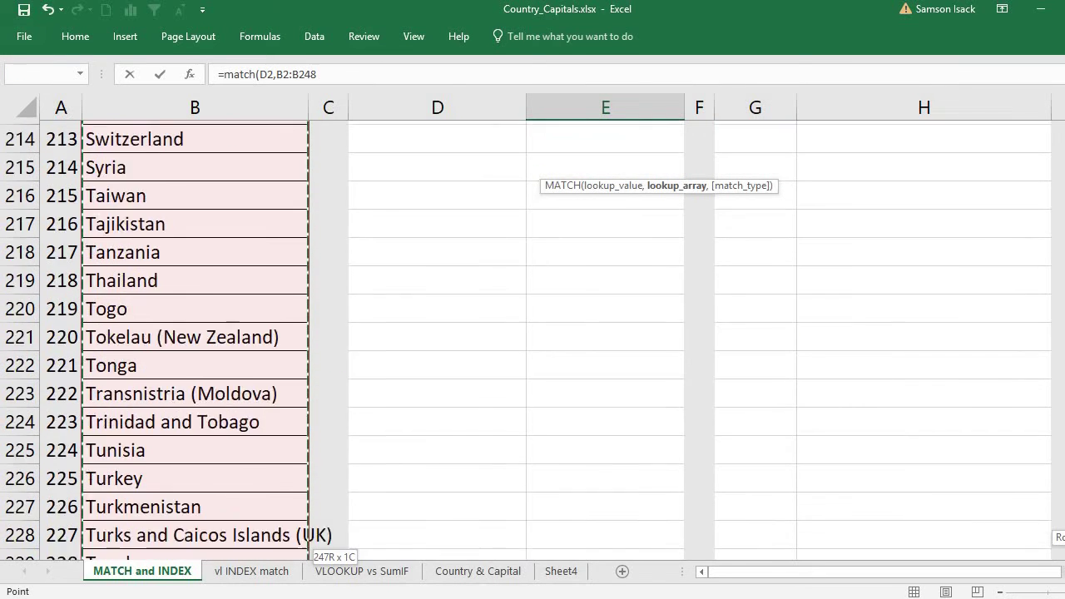
scroll(532, 332, "up", 14)
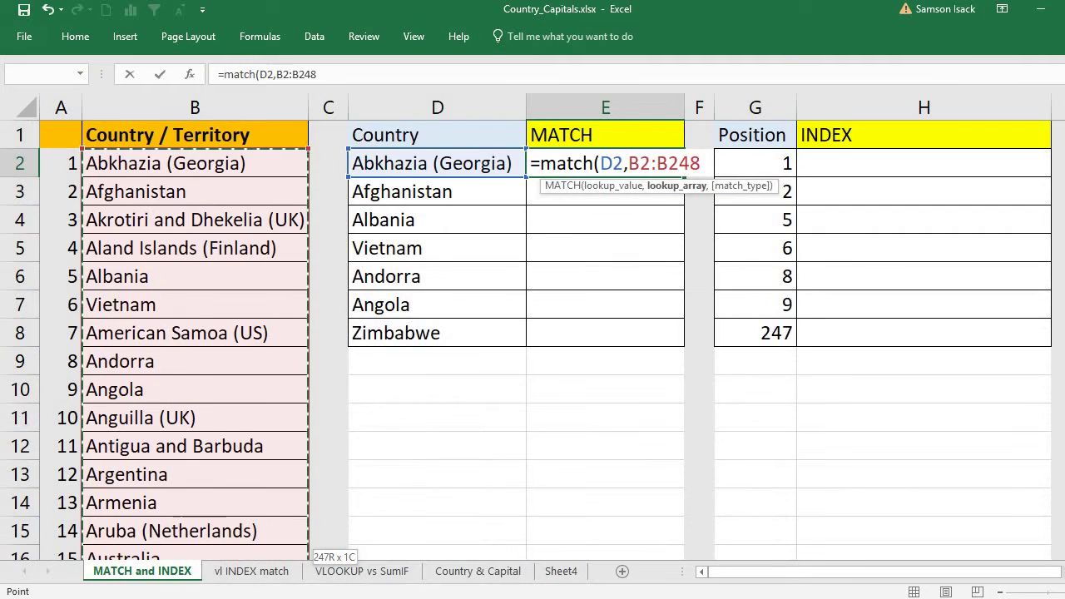
type(",")
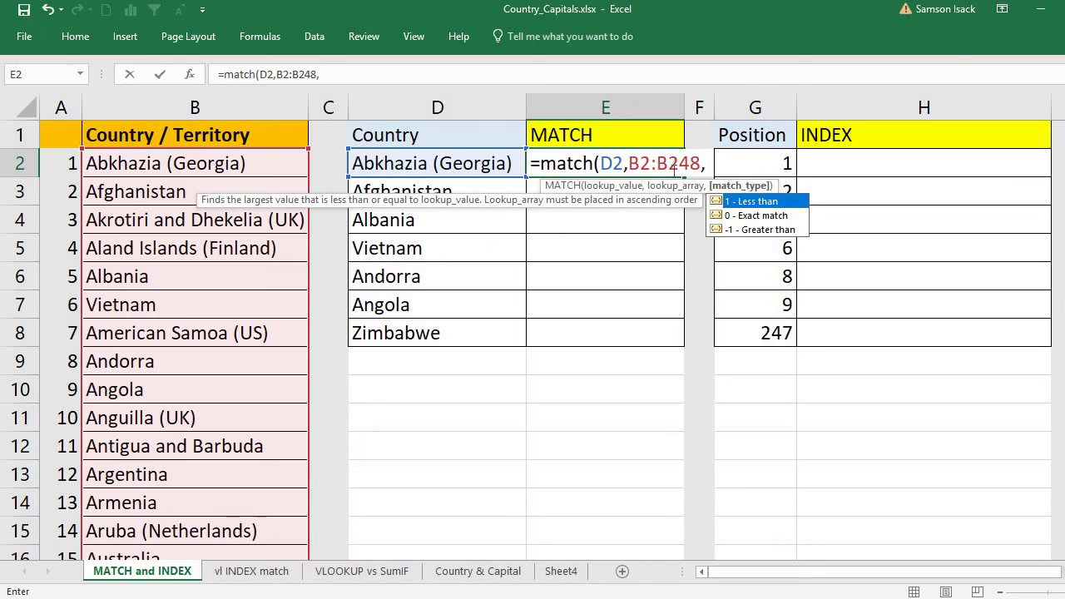
left_click(784, 221)
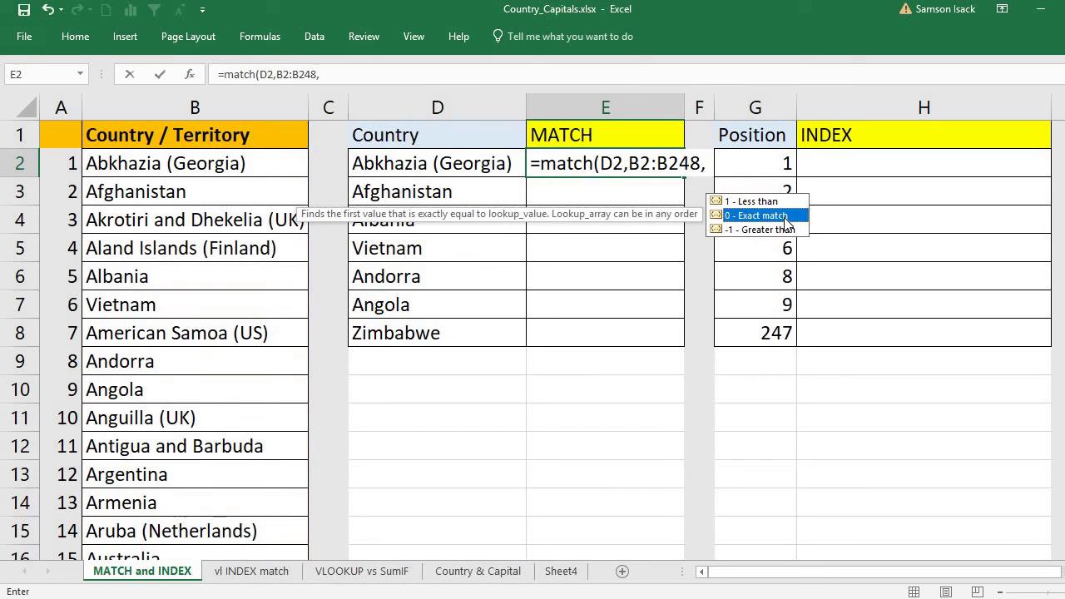
double_click(784, 218)
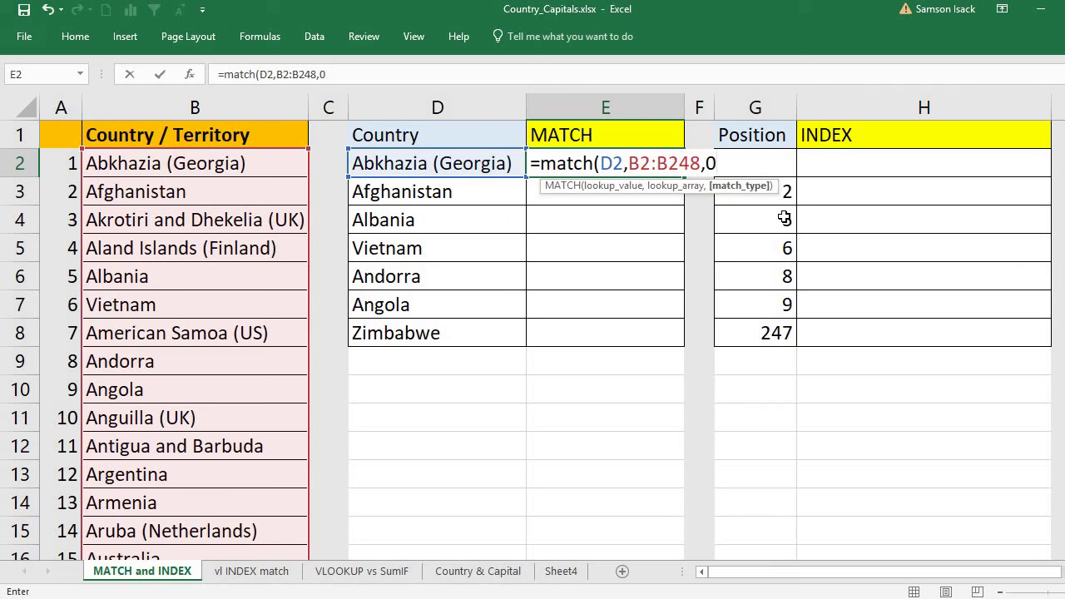
key("Return")
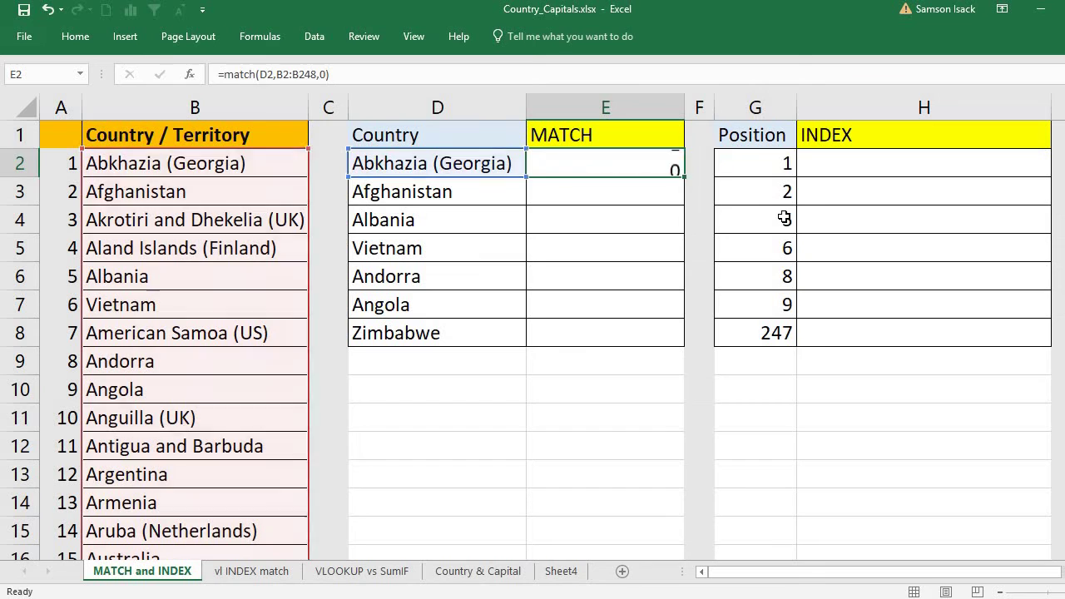
left_click(549, 163)
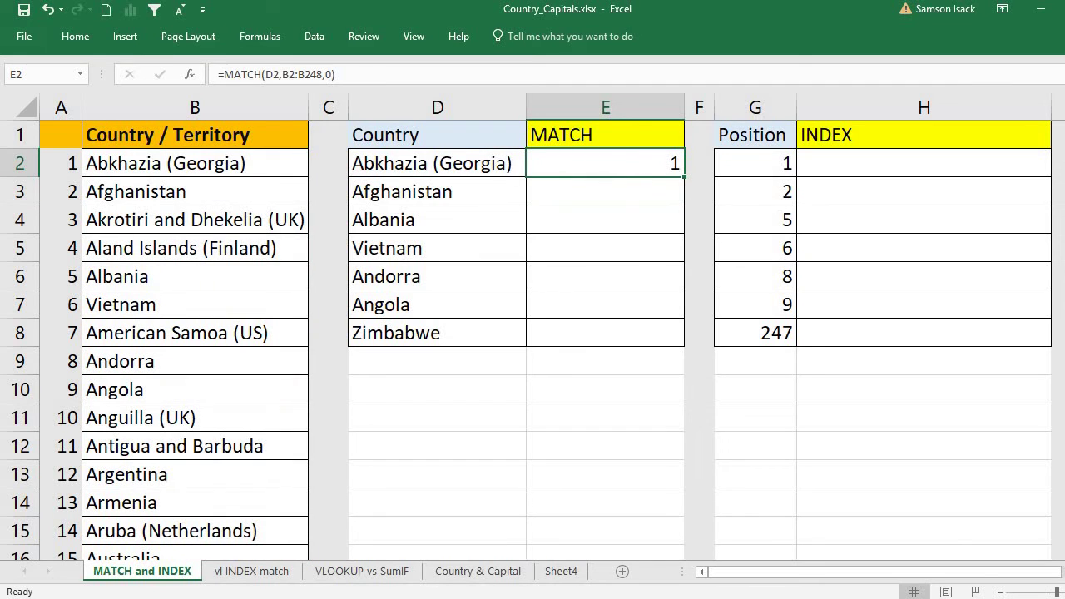
left_click(55, 163)
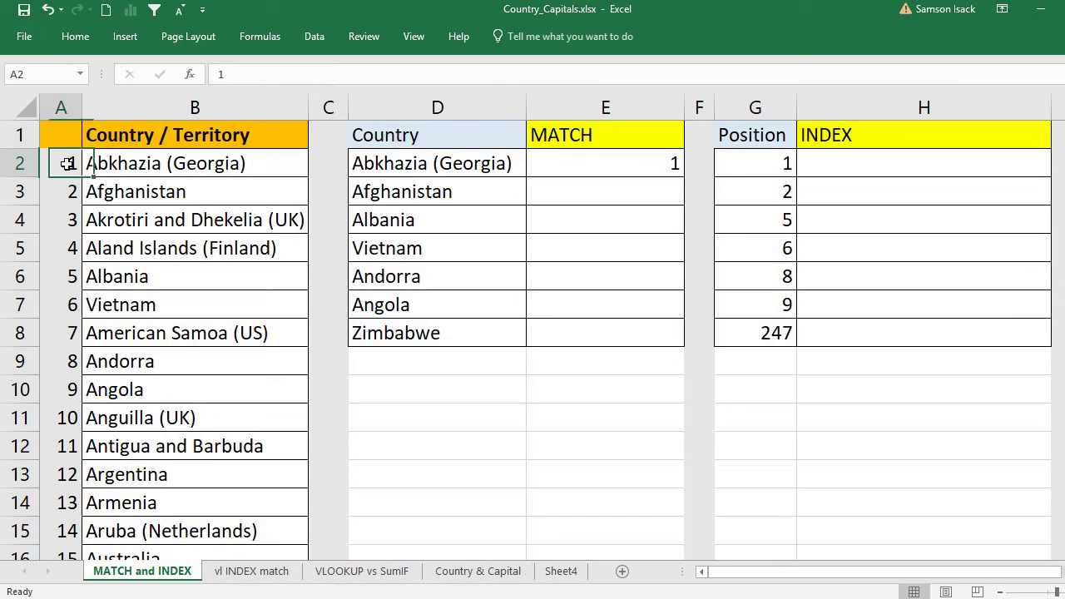
left_click(112, 163)
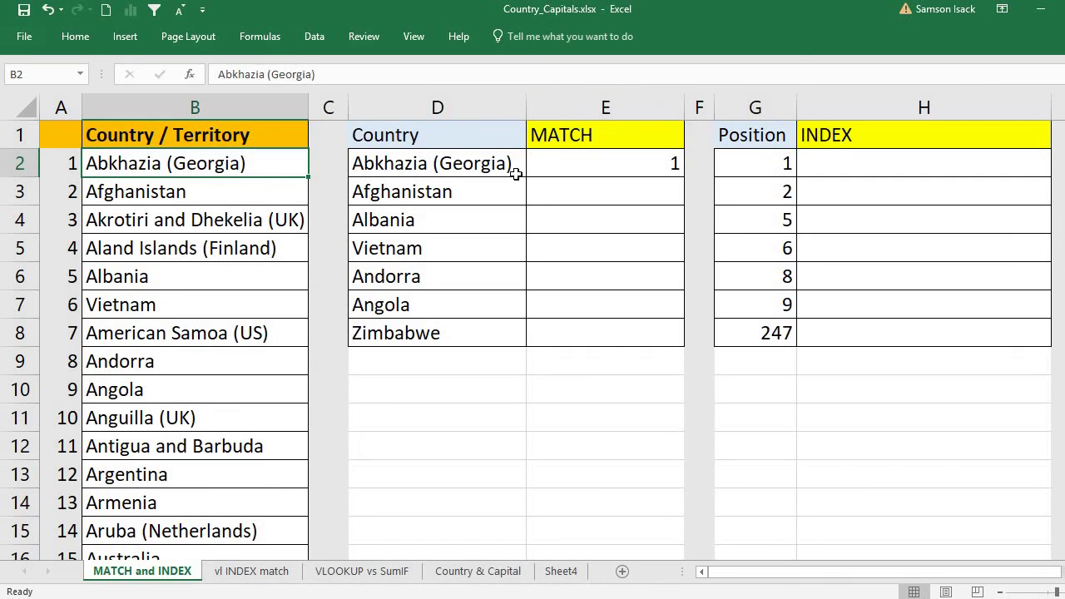
Start a MATCH formula in E3 with the country in D3 as the lookup value.
left_click(493, 190)
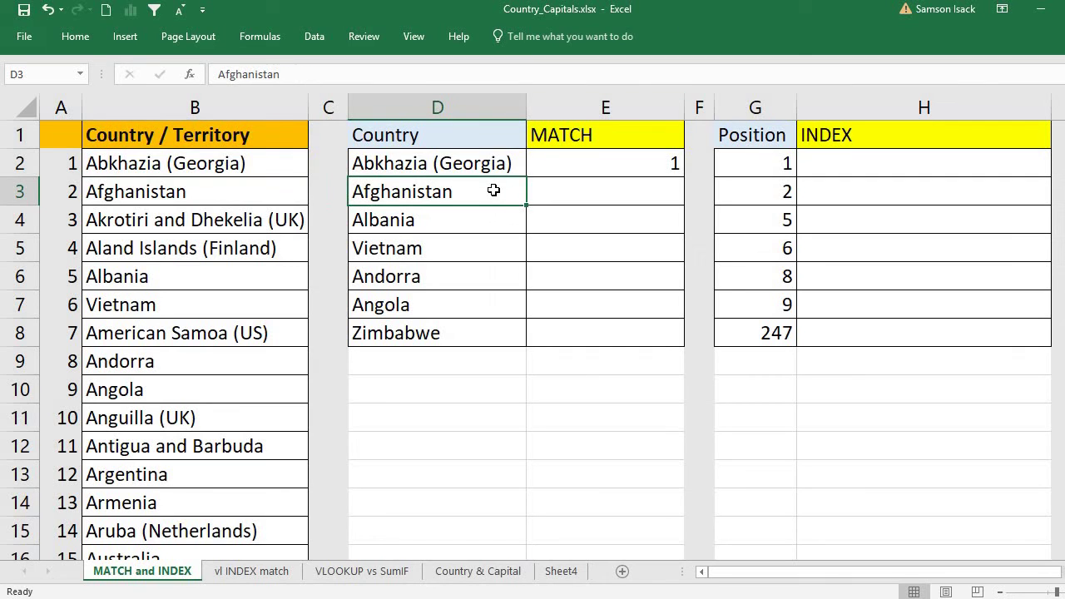
left_click(554, 194)
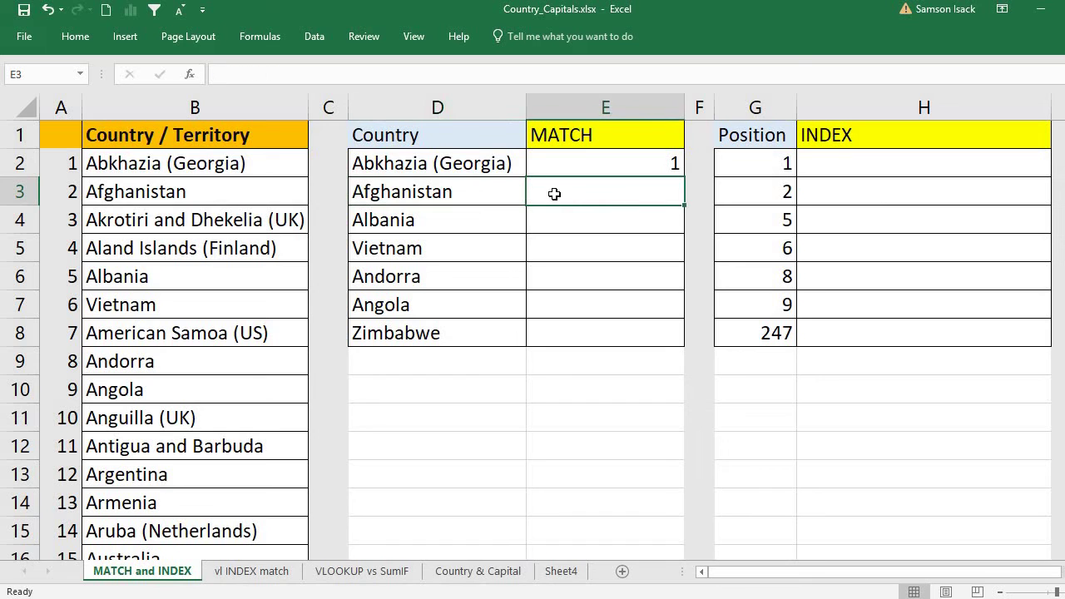
type("=")
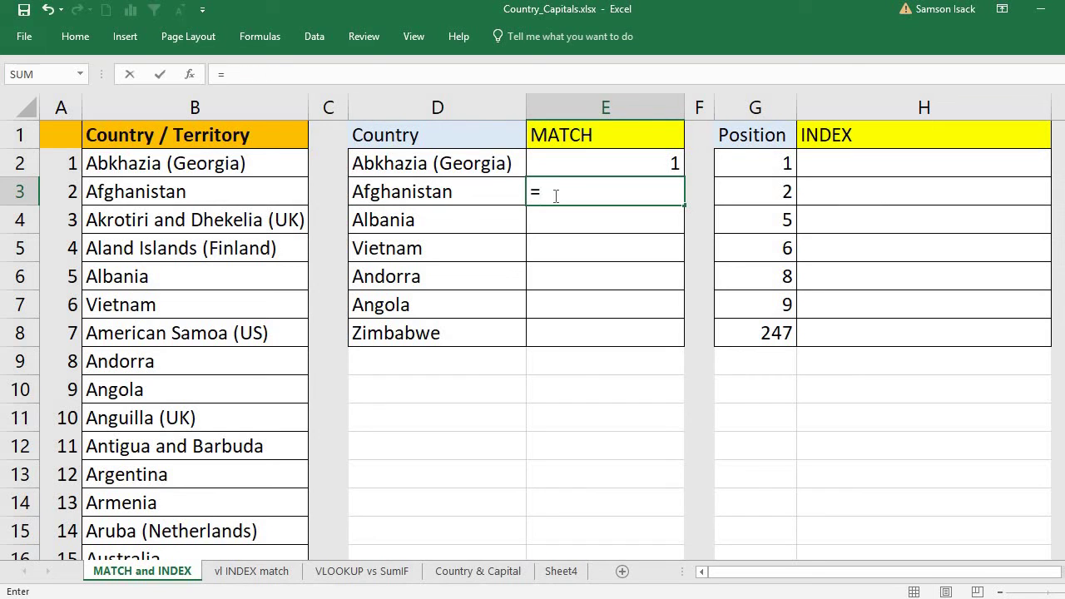
type("matc")
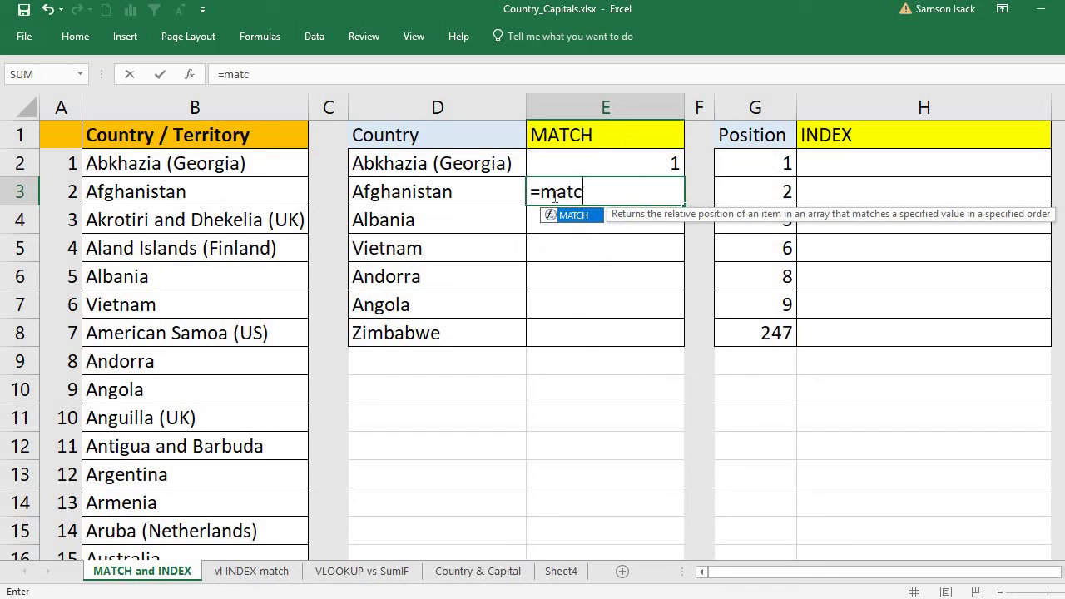
type("h(")
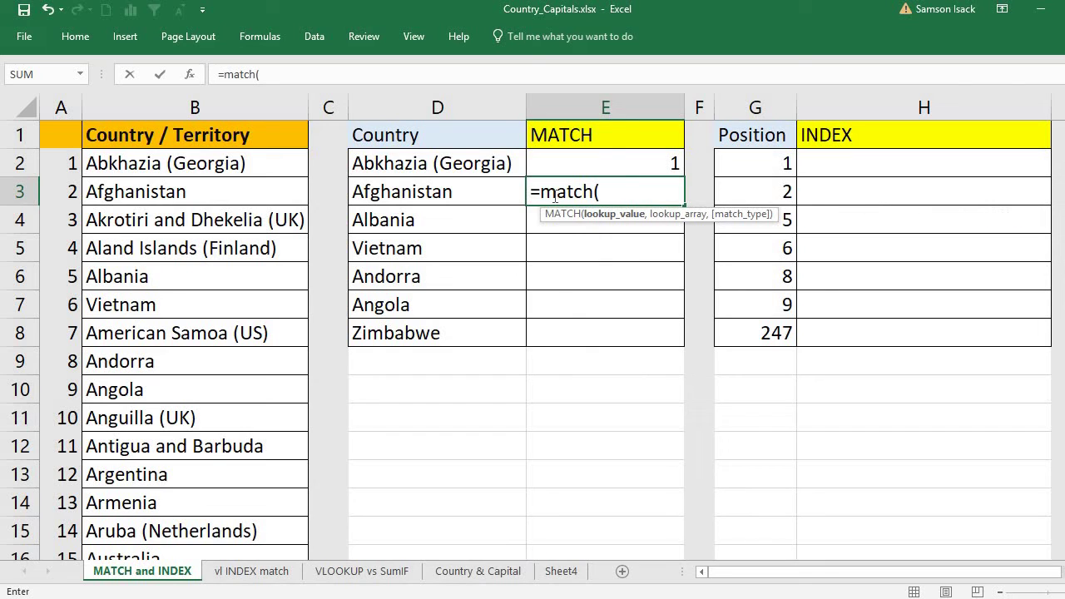
left_click(452, 185)
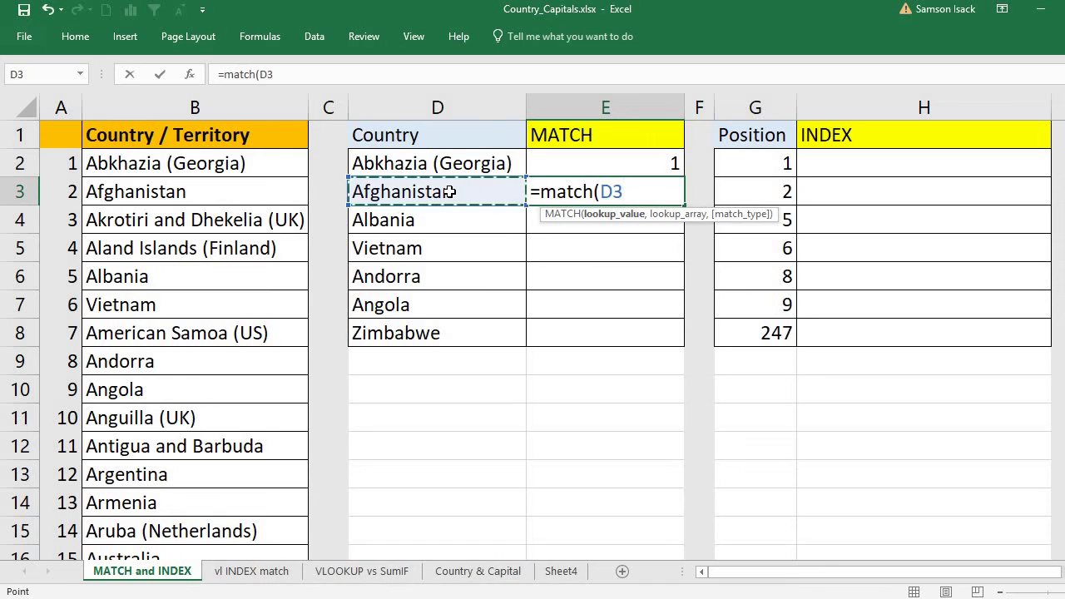
type(",")
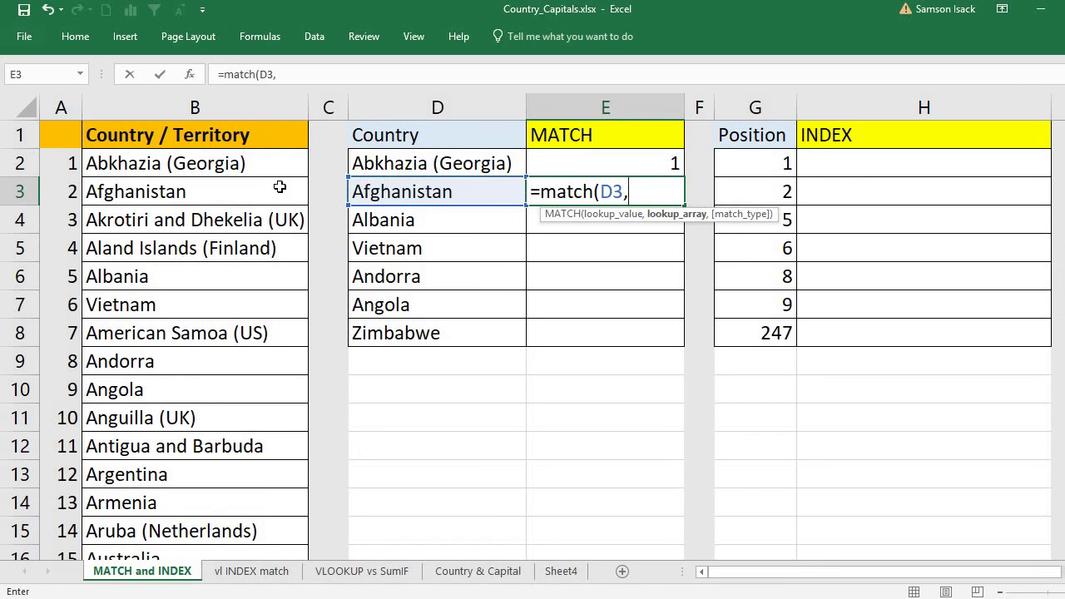
Complete the E3 MATCH formula with lookup array B2:B248 and exact match type 0, and check its result against A3 and B3.
left_click(280, 169)
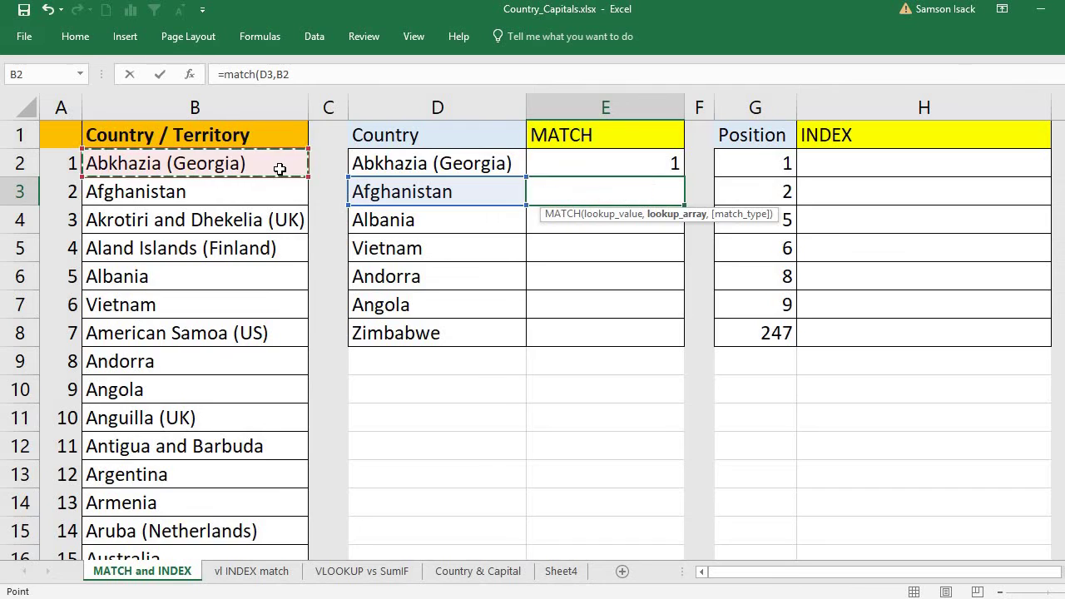
key("ctrl+shift+Down")
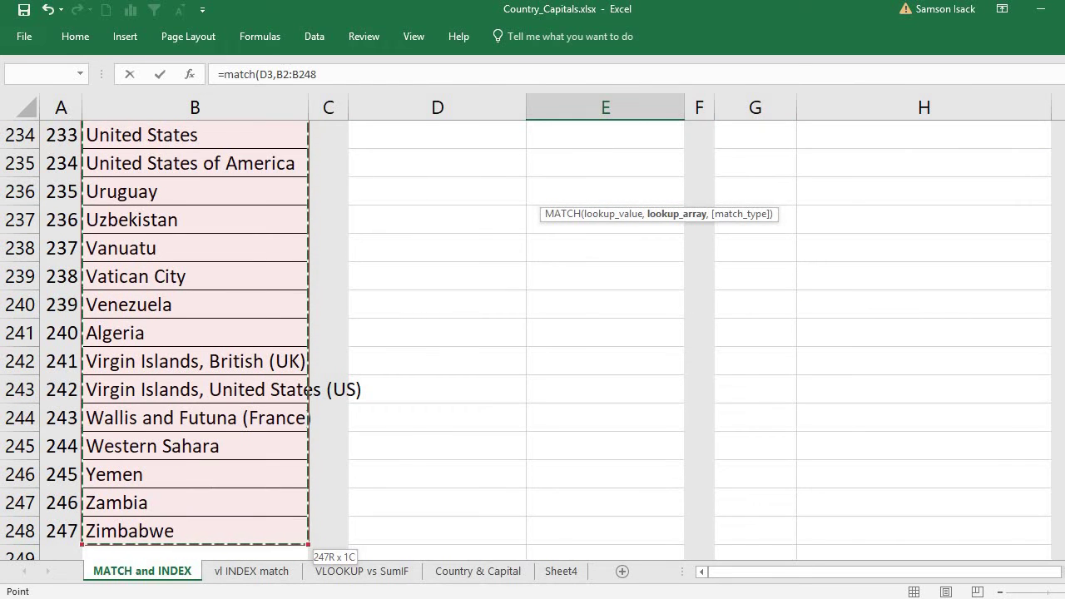
scroll(532, 333, "up", 20)
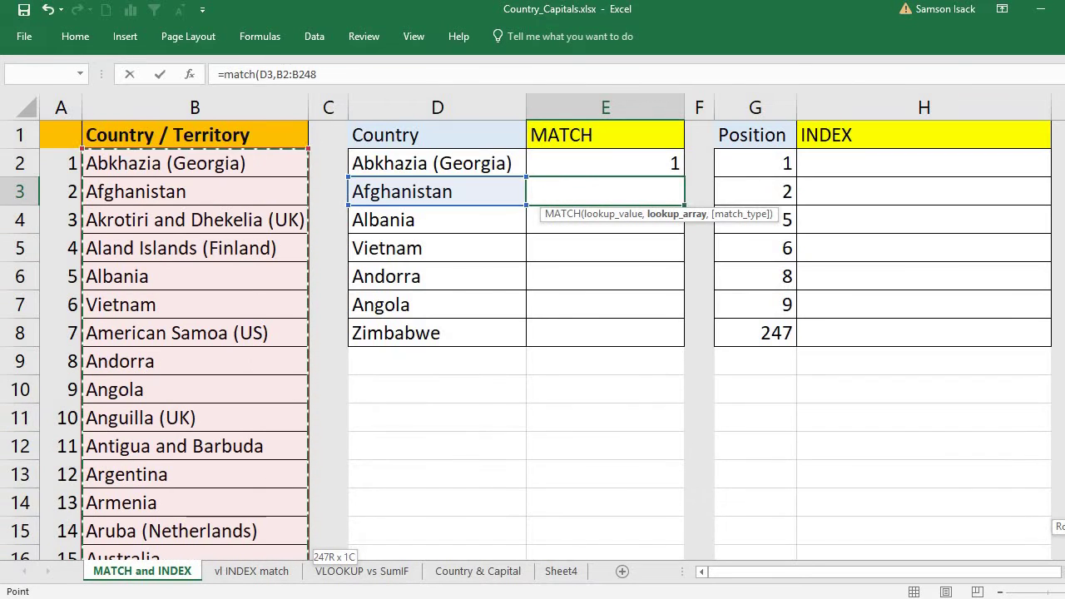
type(",")
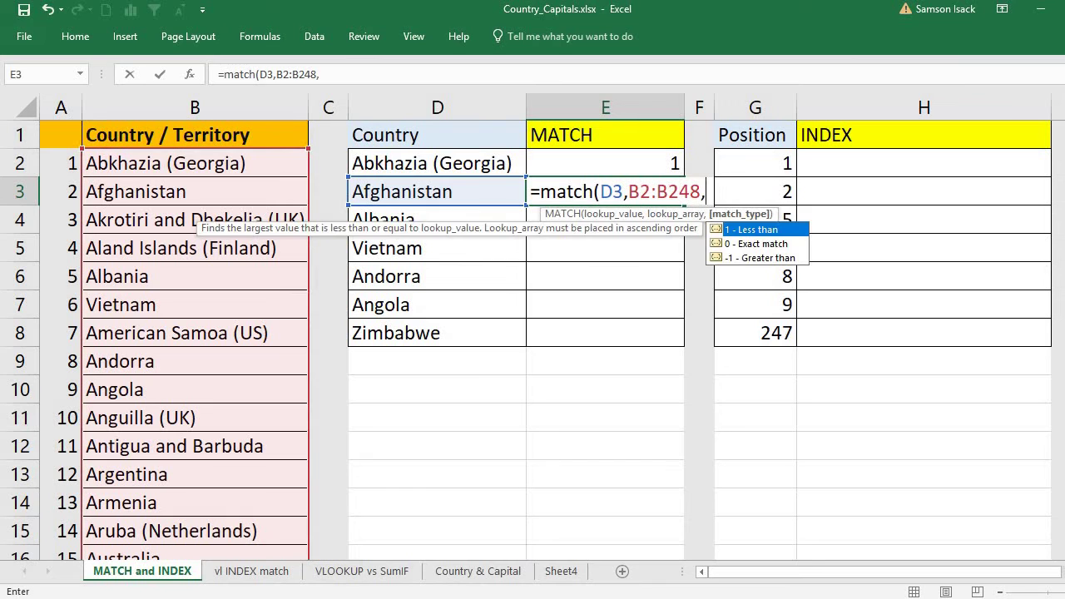
type("0)")
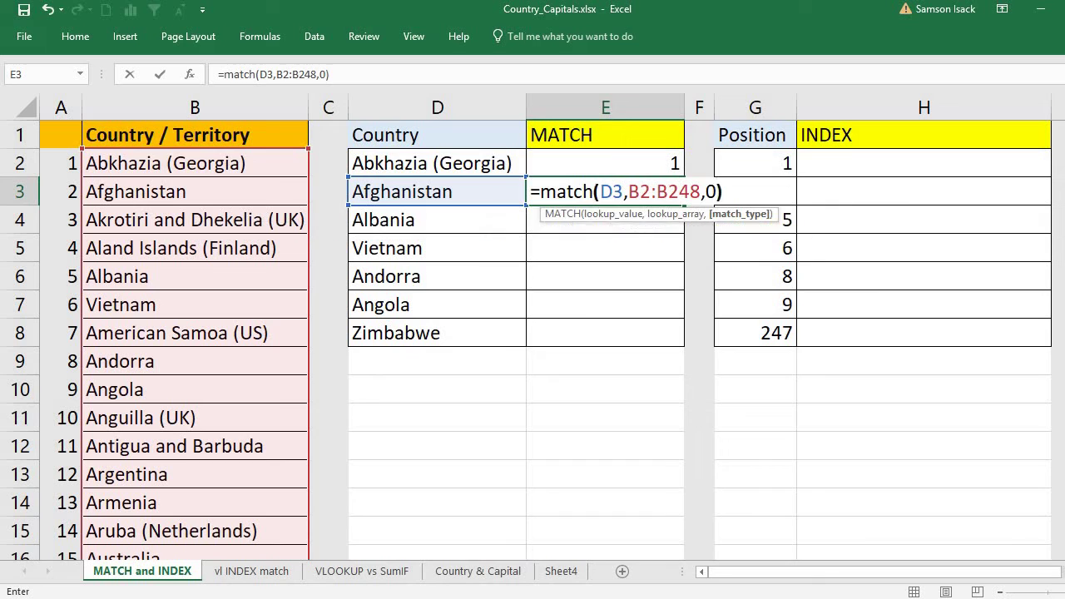
key("Return")
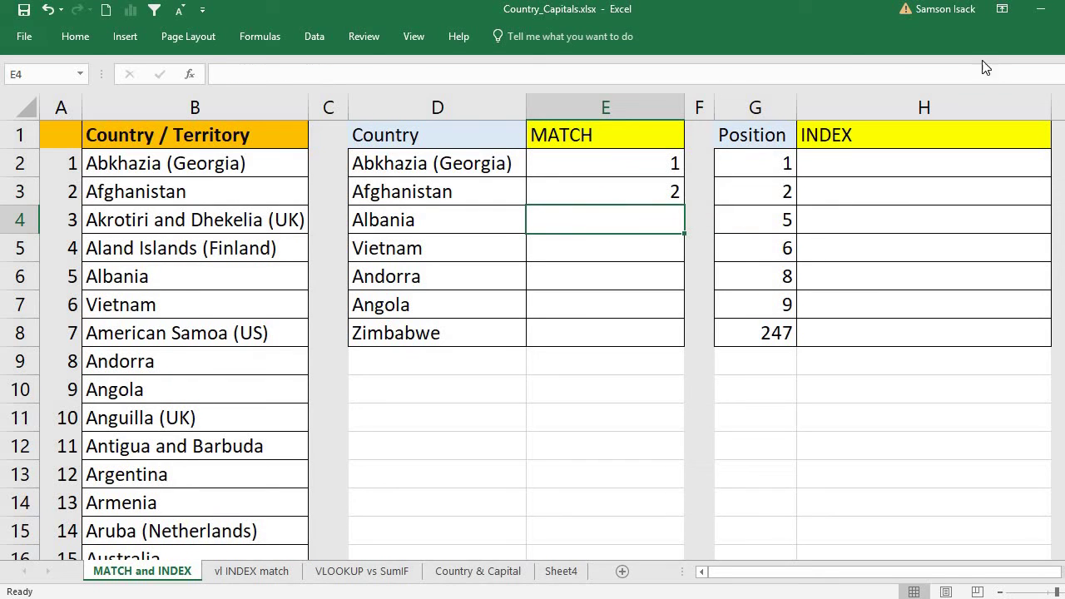
left_click(643, 189)
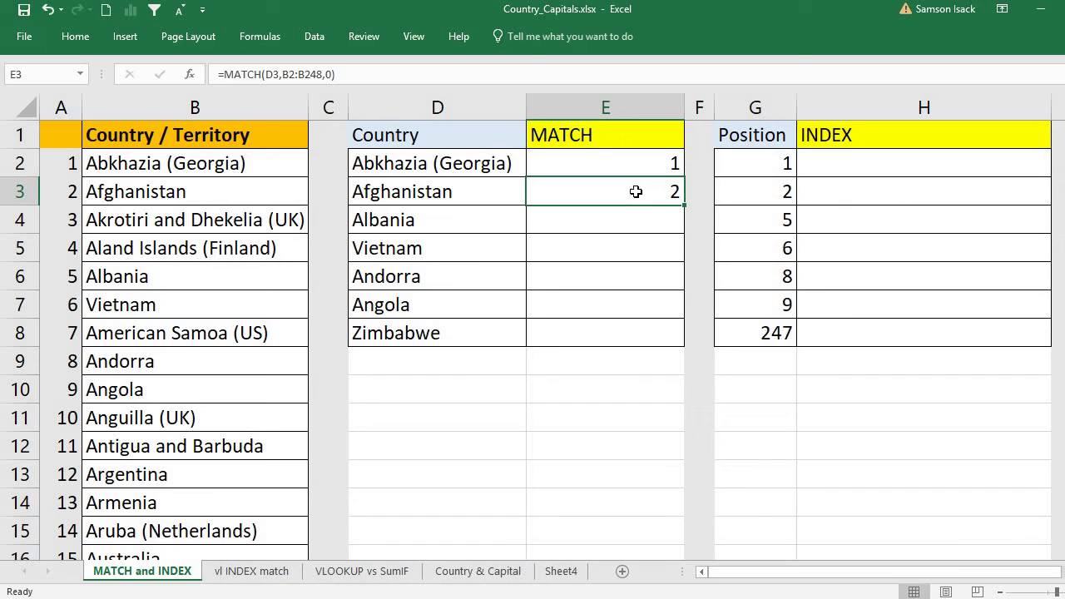
left_click(174, 190)
left_click(67, 195)
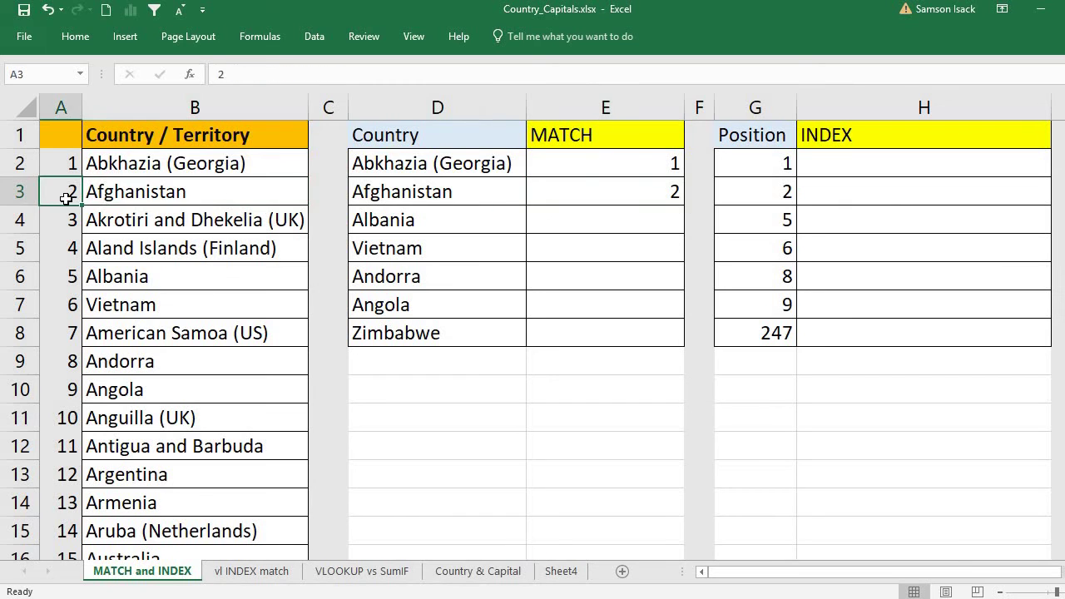
left_click(665, 193)
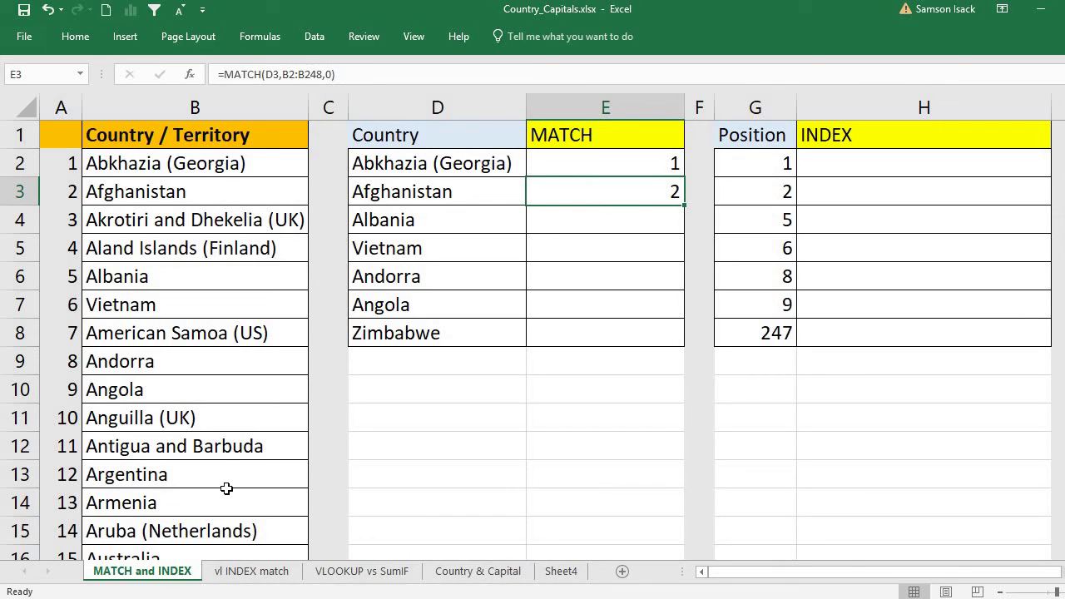
Define the workbook-level name Country for the country list in B2:B248.
left_click(269, 160)
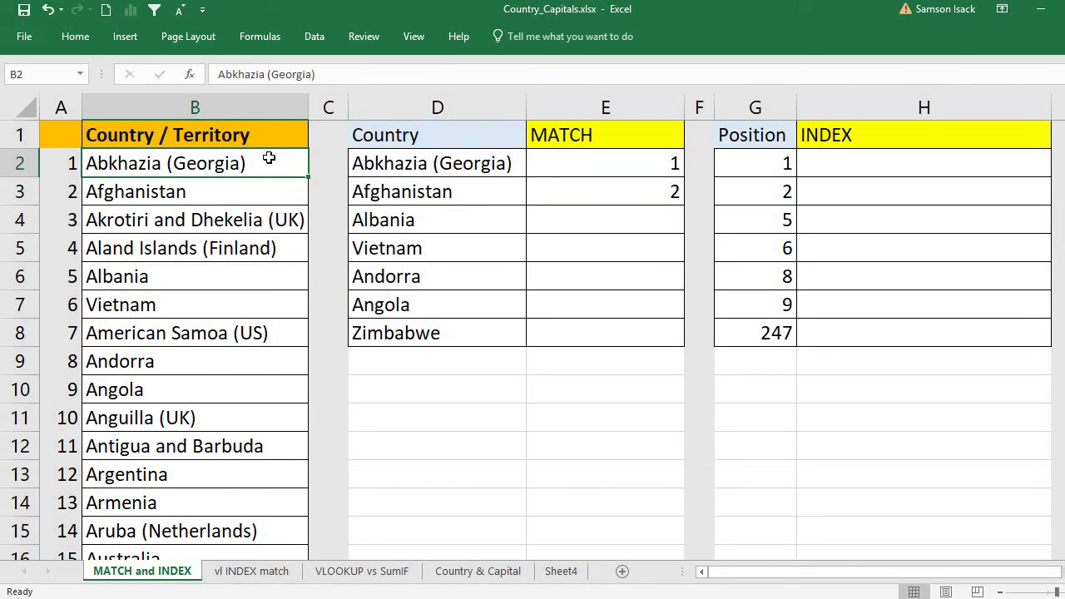
key("ctrl+shift+Down")
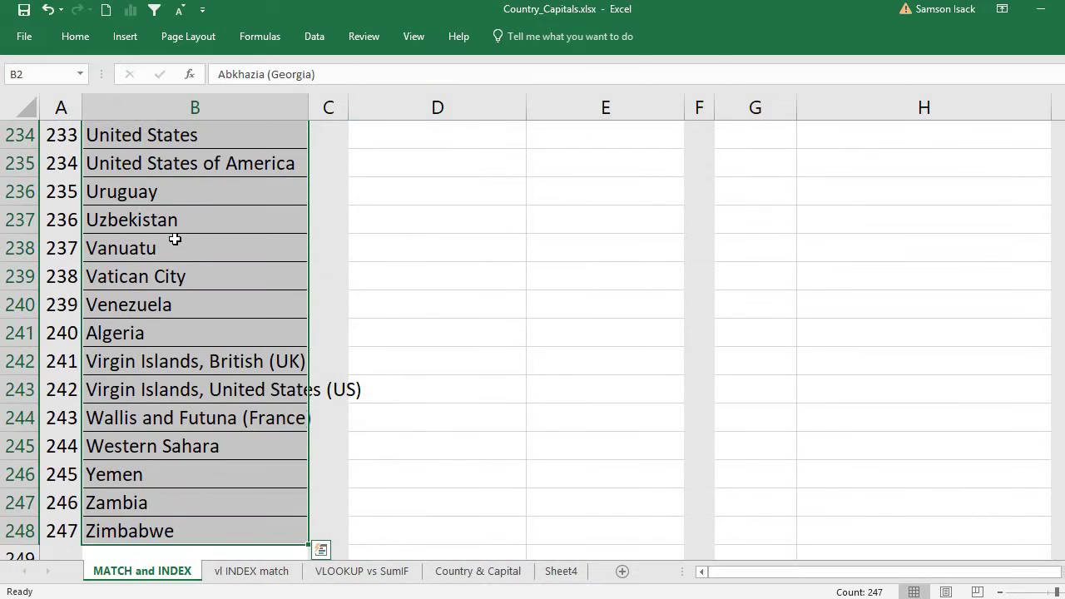
right_click(171, 239)
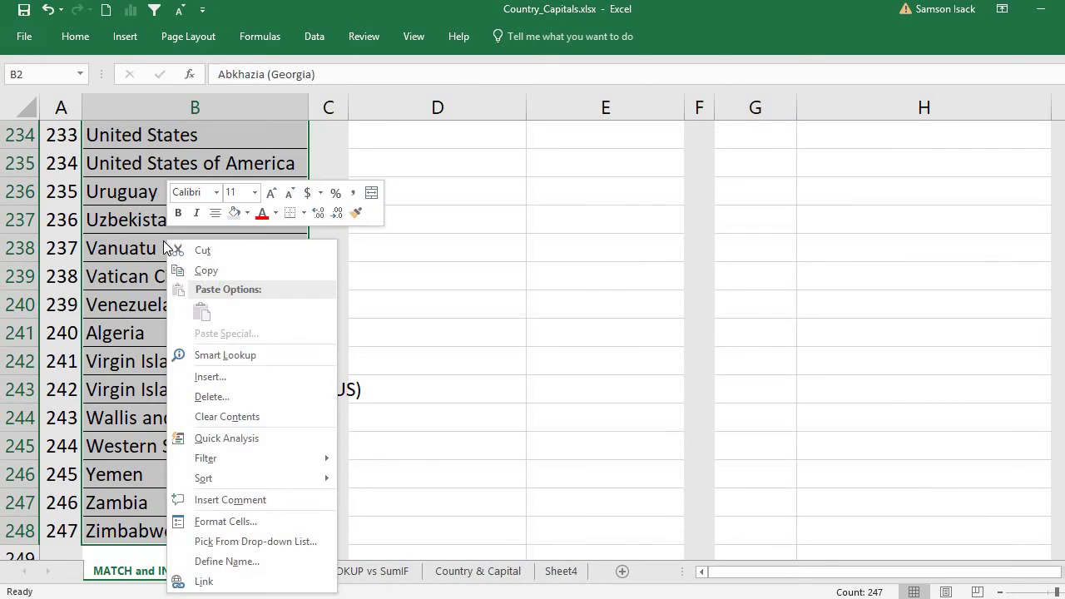
left_click(216, 562)
type("Country")
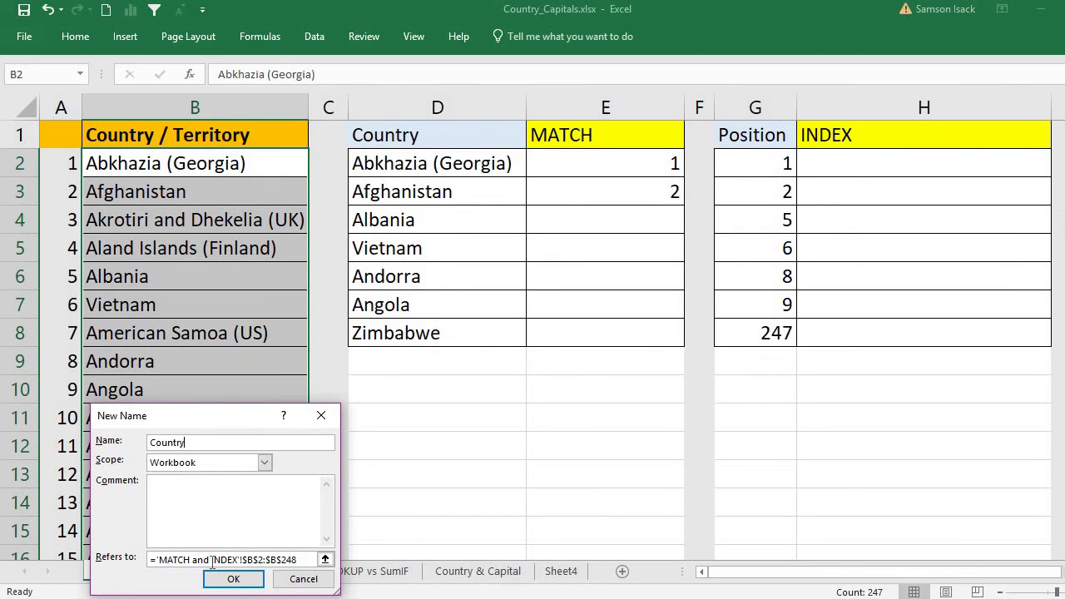
left_click(230, 579)
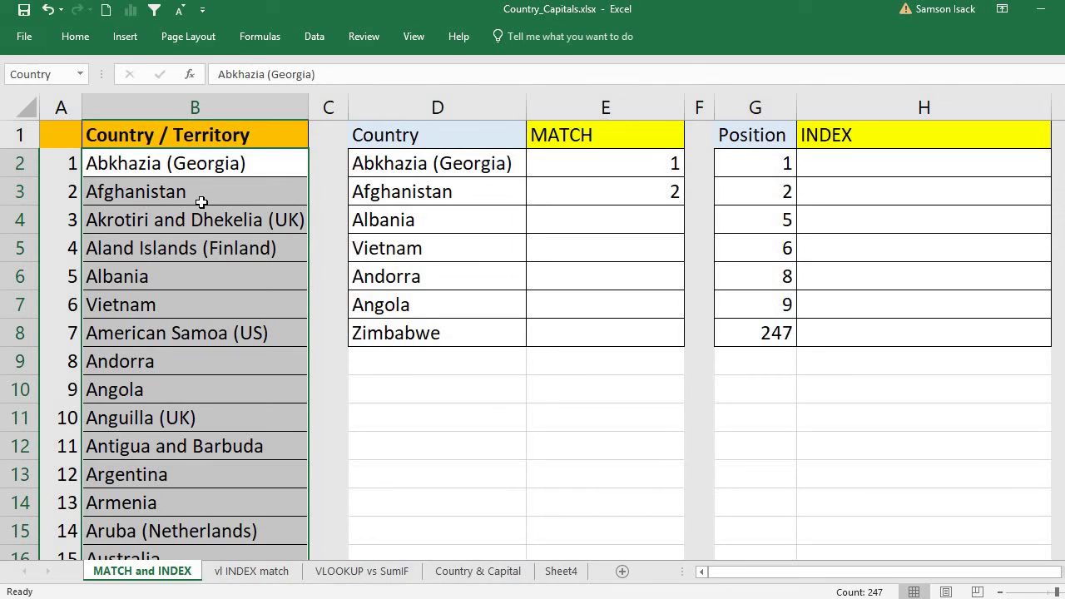
Enter a MATCH formula in E4 that looks up D4 in the named range Country with match type 0 (exact match).
left_click(602, 222)
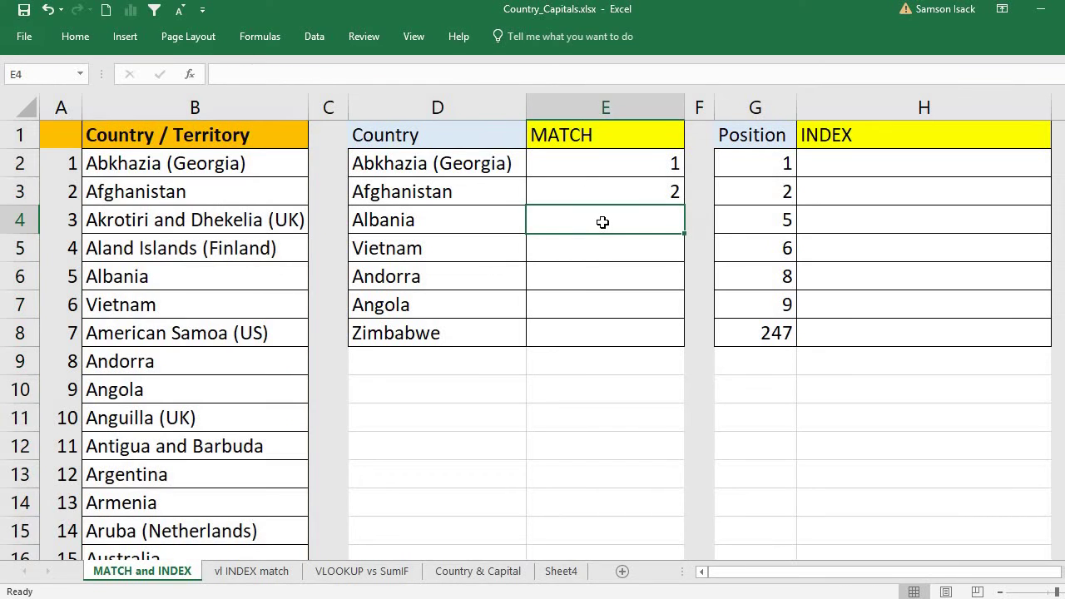
type("=MAT")
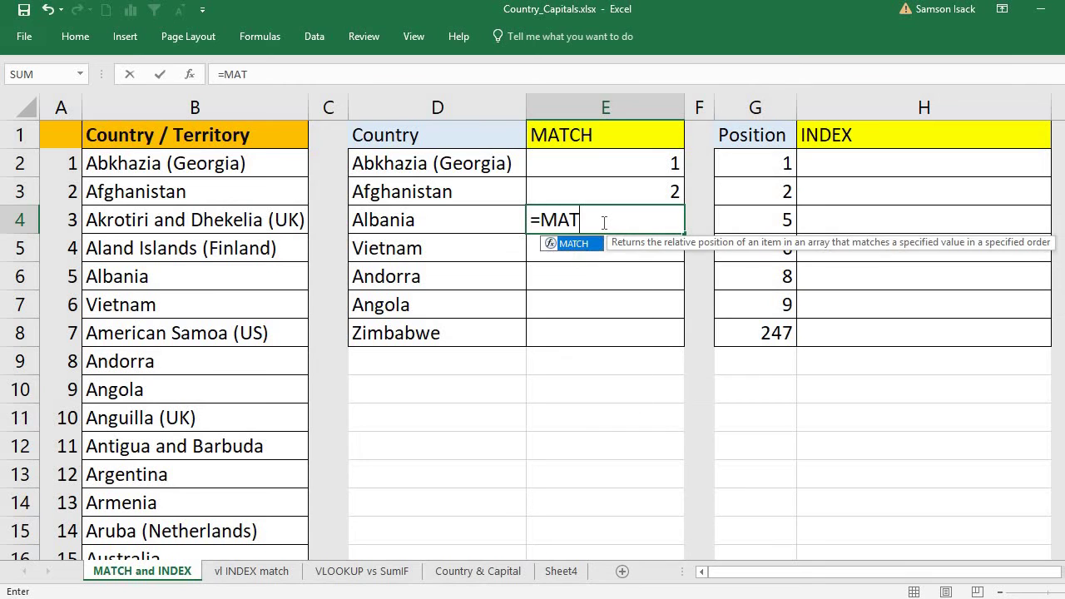
type("CH(")
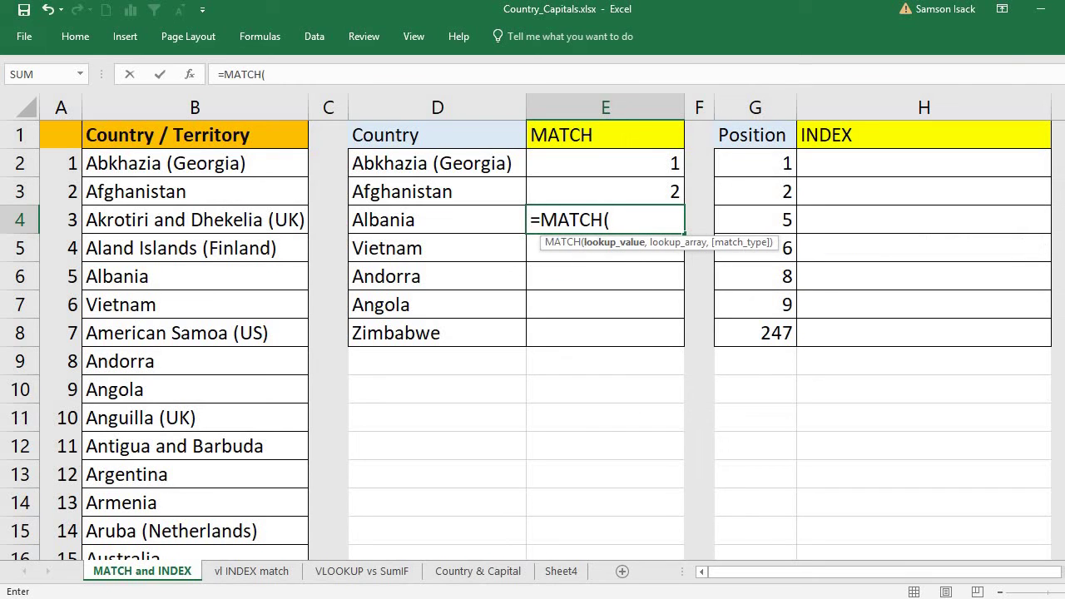
left_click(470, 215)
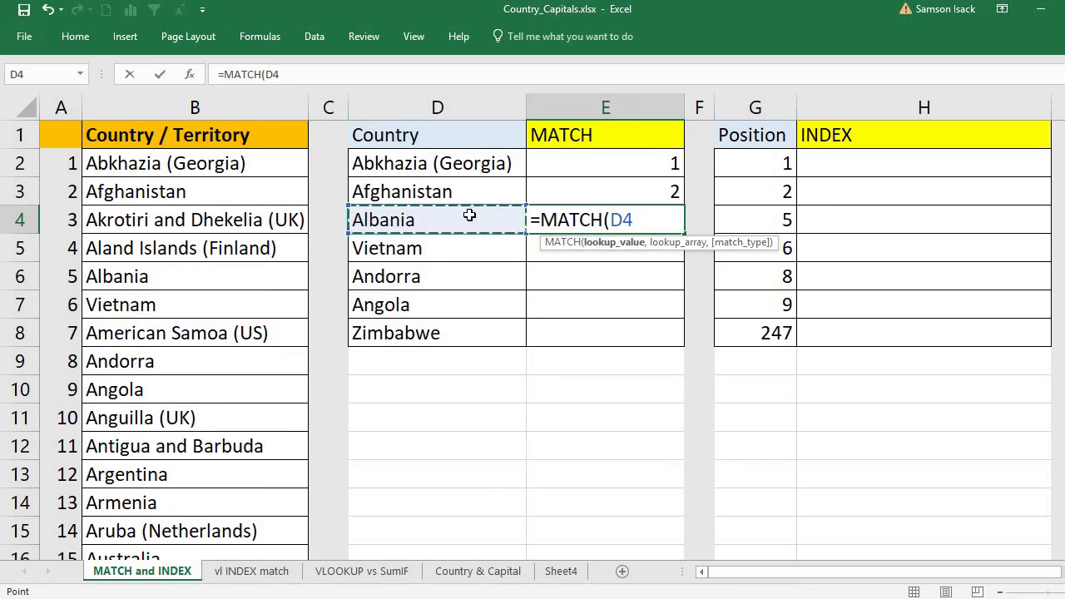
type(",")
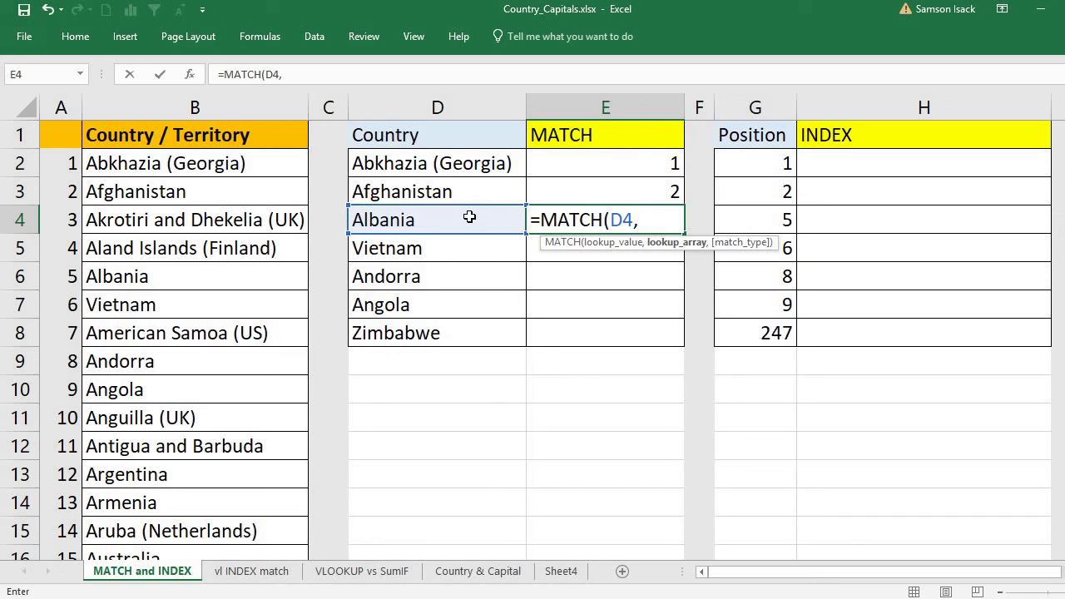
type("Country")
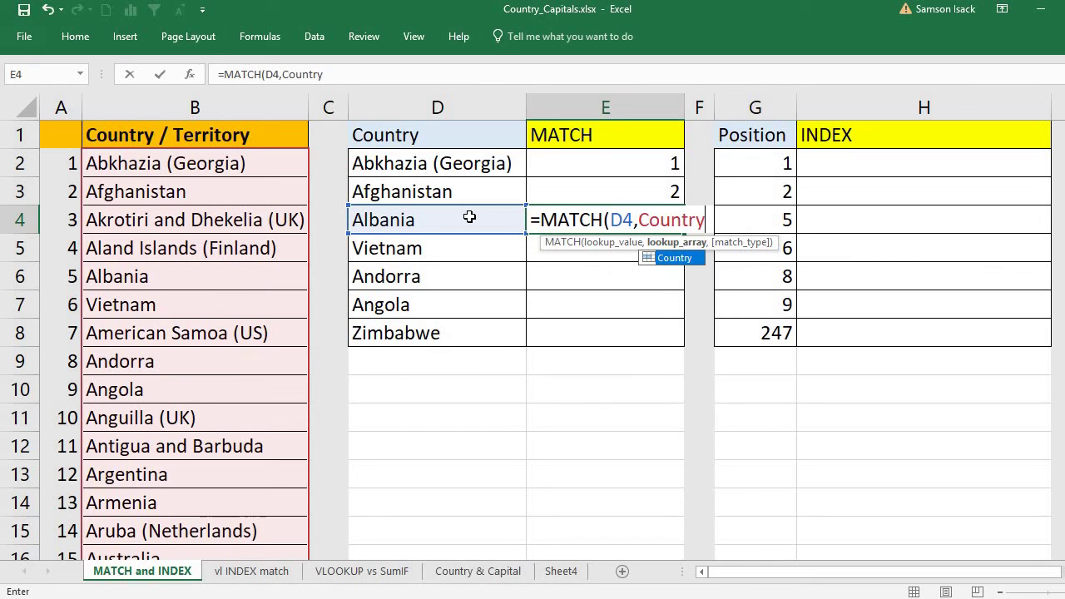
type(",")
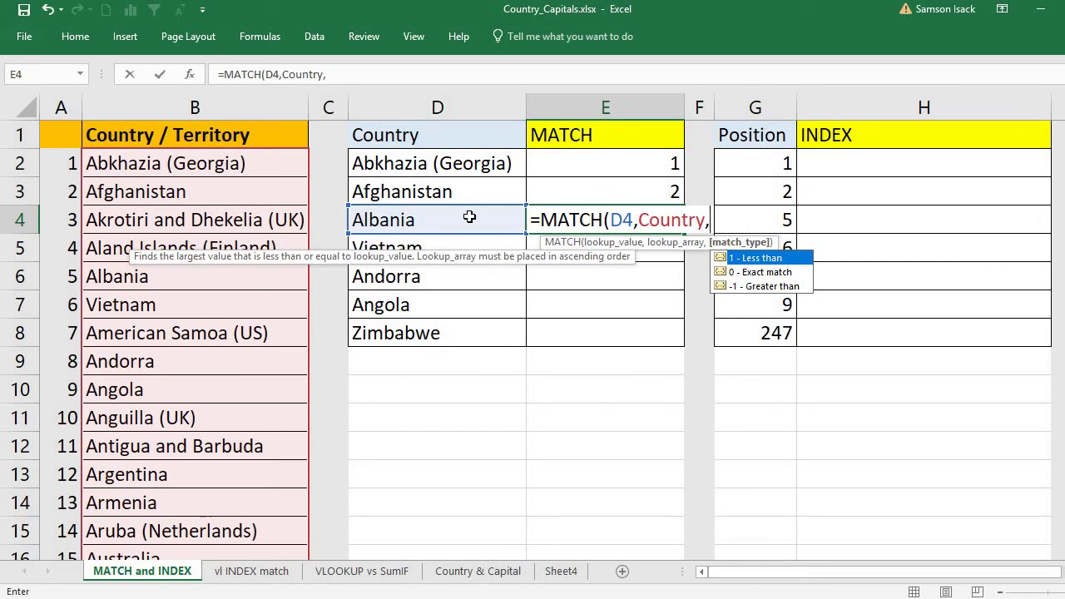
left_click(766, 273)
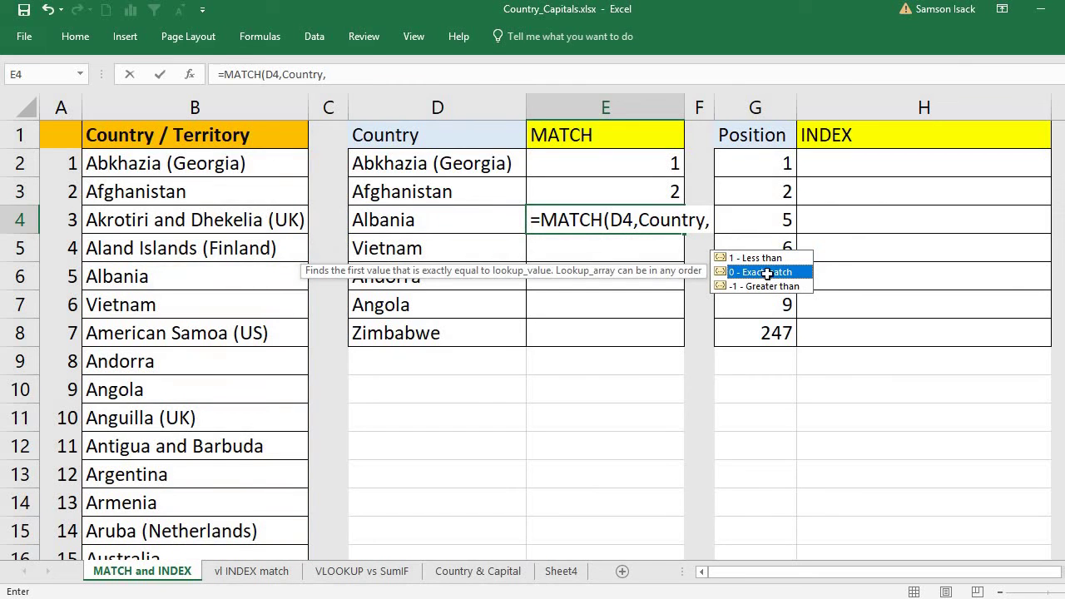
double_click(767, 273)
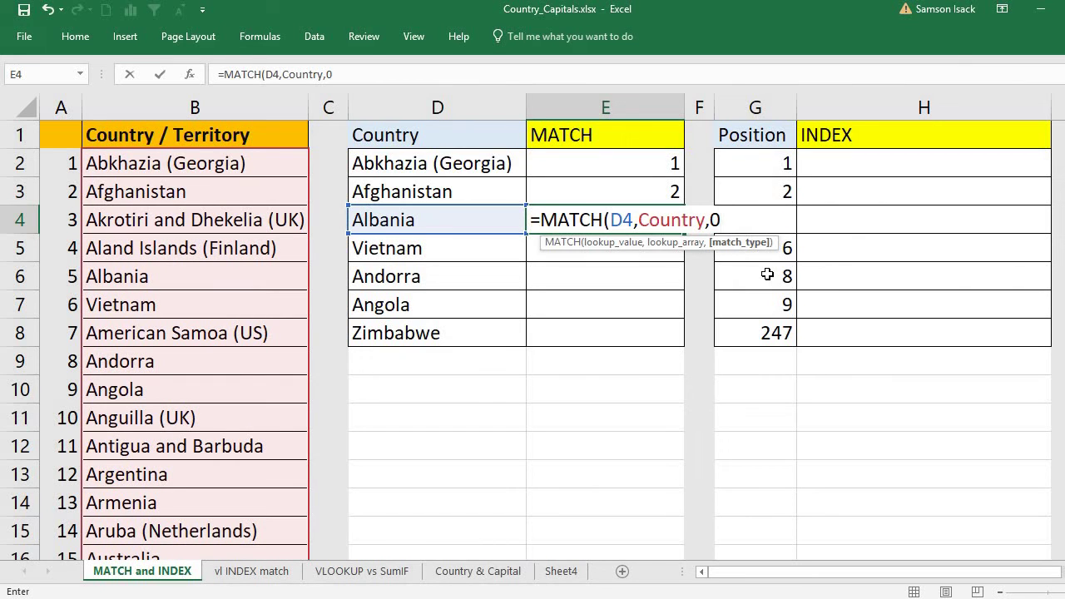
type(")")
key("Return")
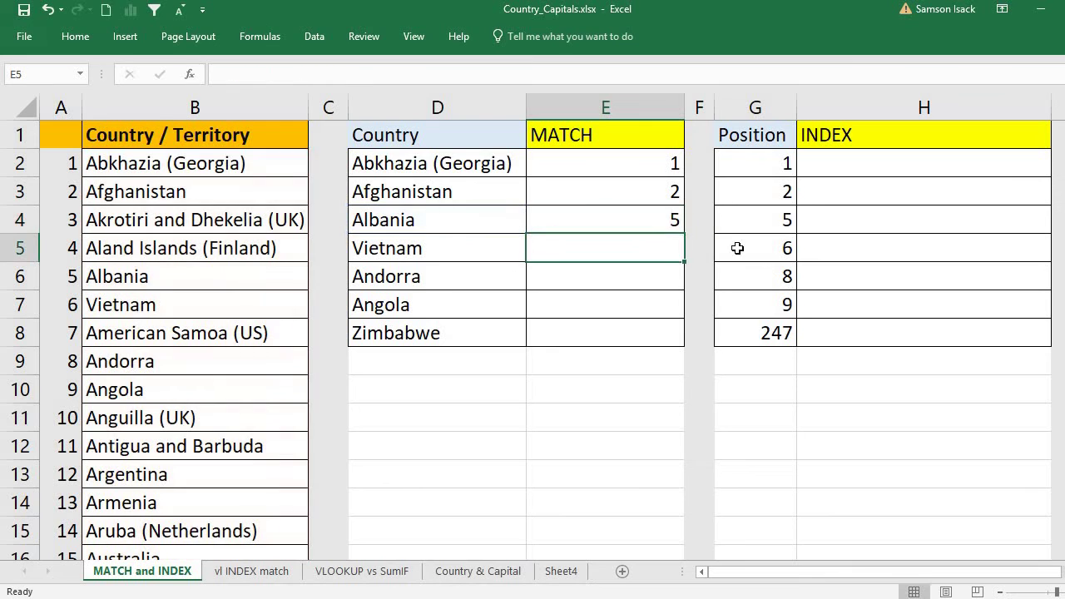
Check the E4 result against Albania's position in column B, and compare the lookup arrays in the E2 and E4 MATCH formulas.
left_click(664, 221)
left_click(124, 271)
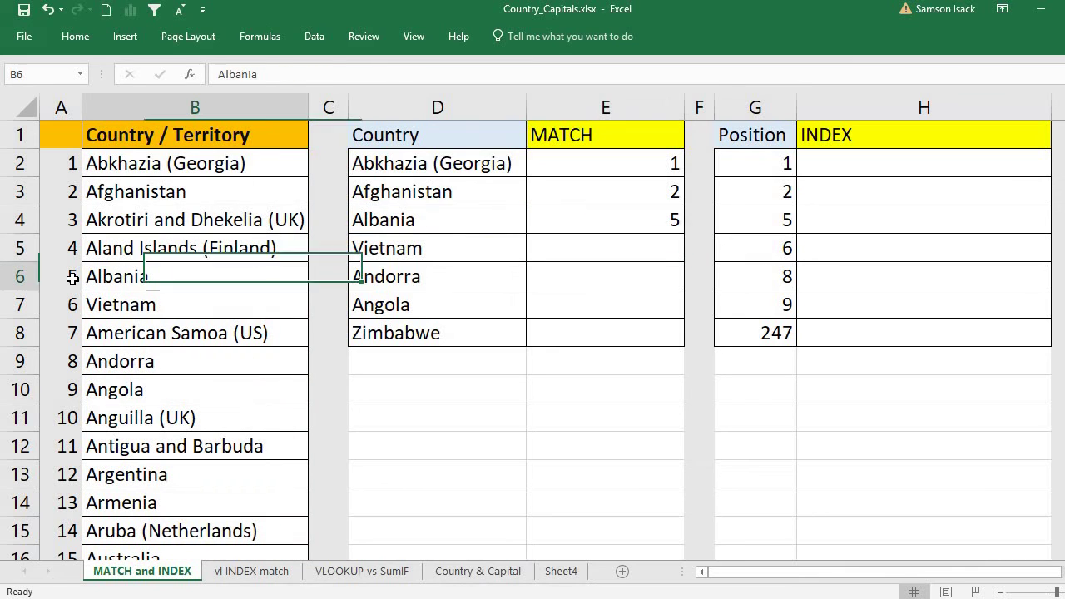
left_click(658, 166)
double_click(657, 164)
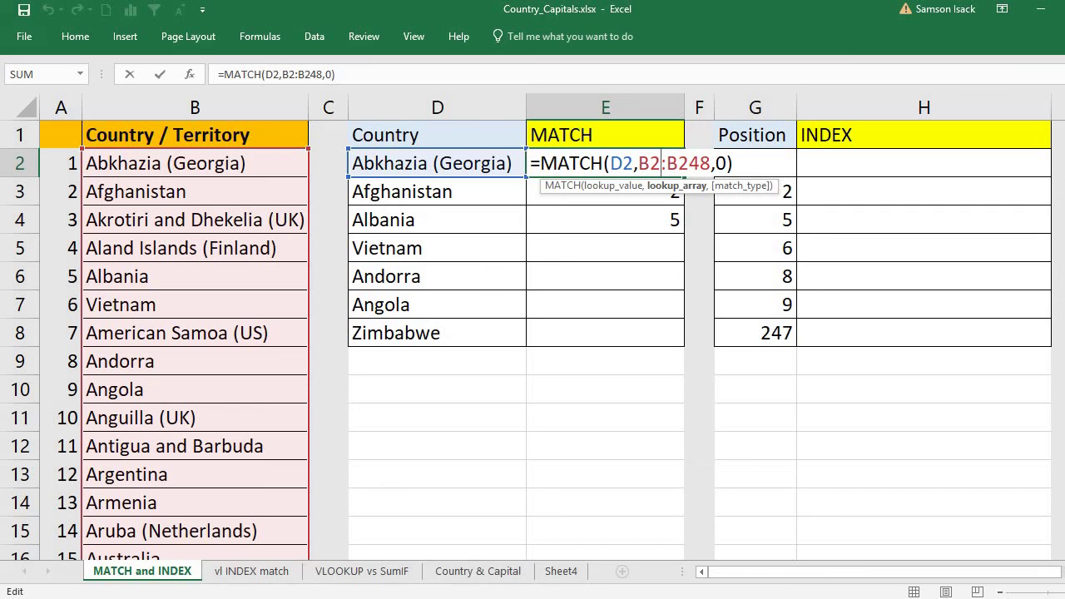
key("Return")
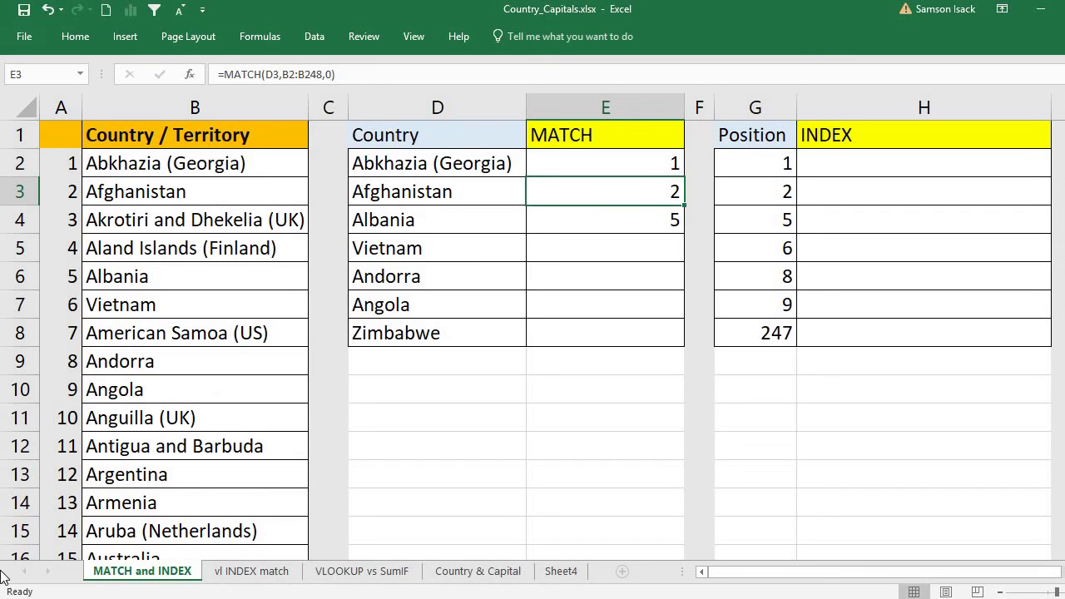
left_click(614, 231)
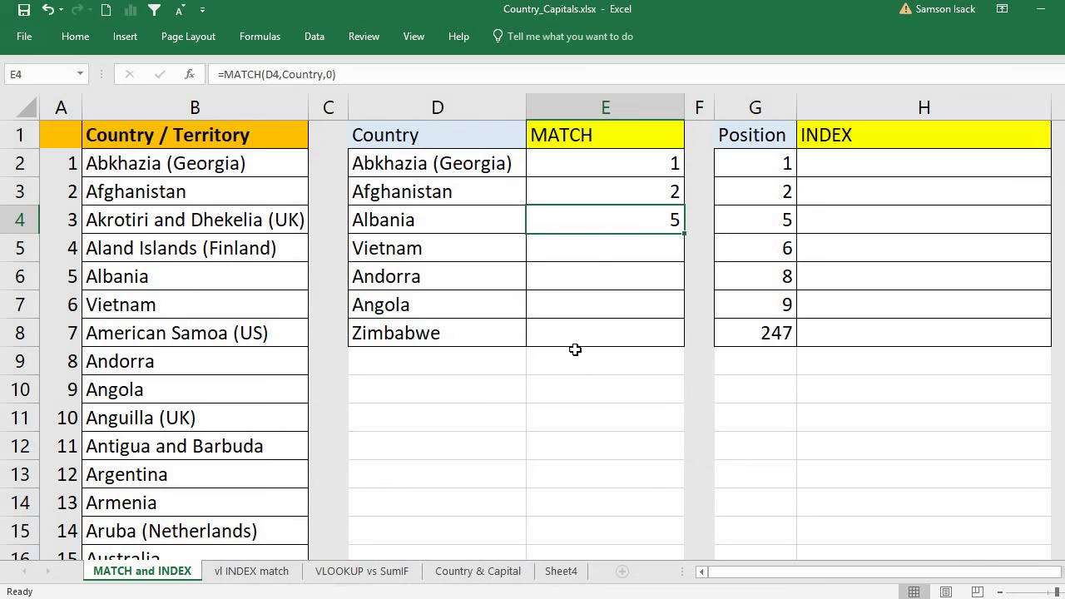
Fill the MATCH formula from E4 down to E5 and check the result against Vietnam's entry in column B.
left_click(574, 256)
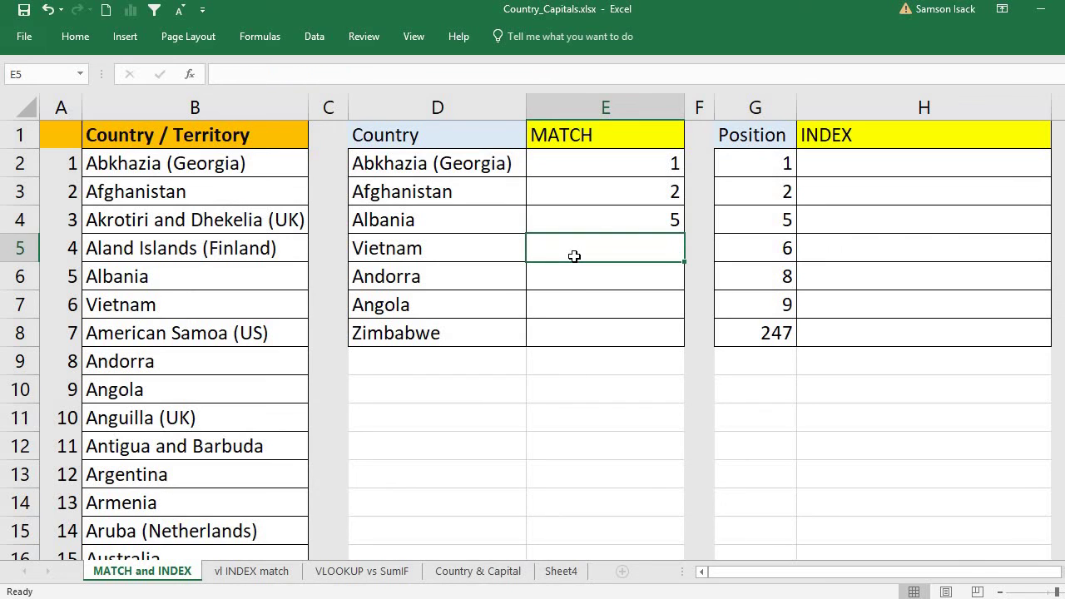
left_click(630, 219)
left_click_drag(683, 246, 678, 250)
key("Down")
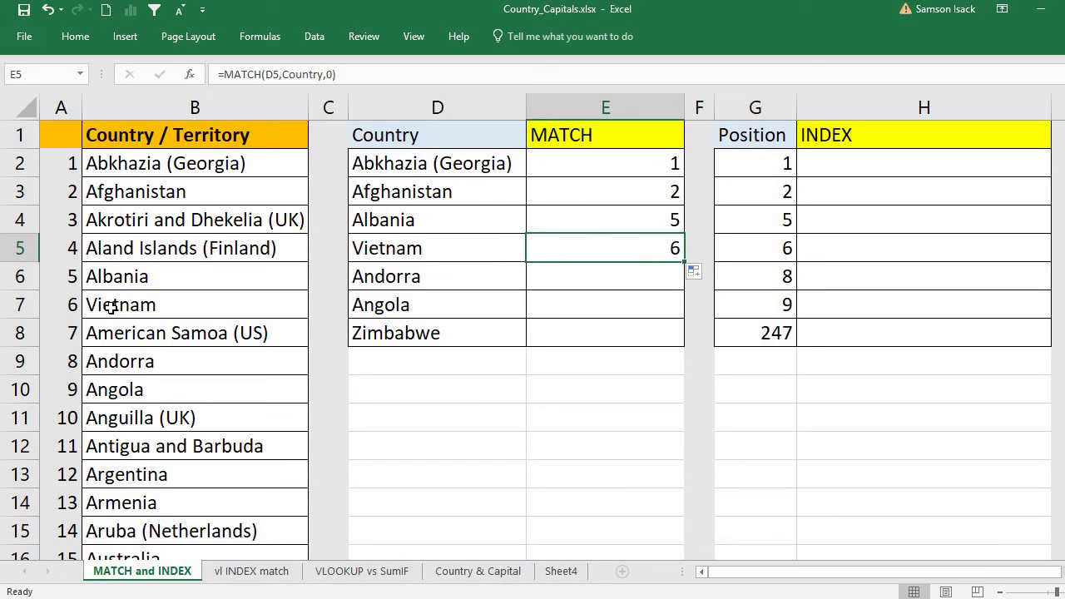
left_click(113, 307)
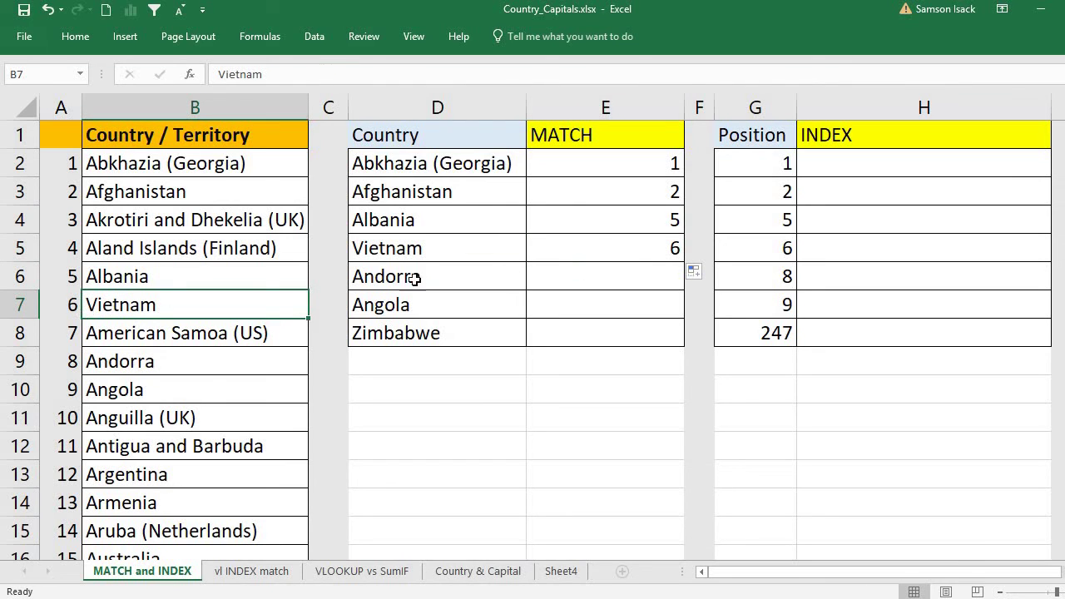
Extend the MATCH formula from E5 down through E7 to look up Andorra and Angola.
left_click(676, 251)
left_click_drag(686, 263, 663, 282)
left_click(599, 274)
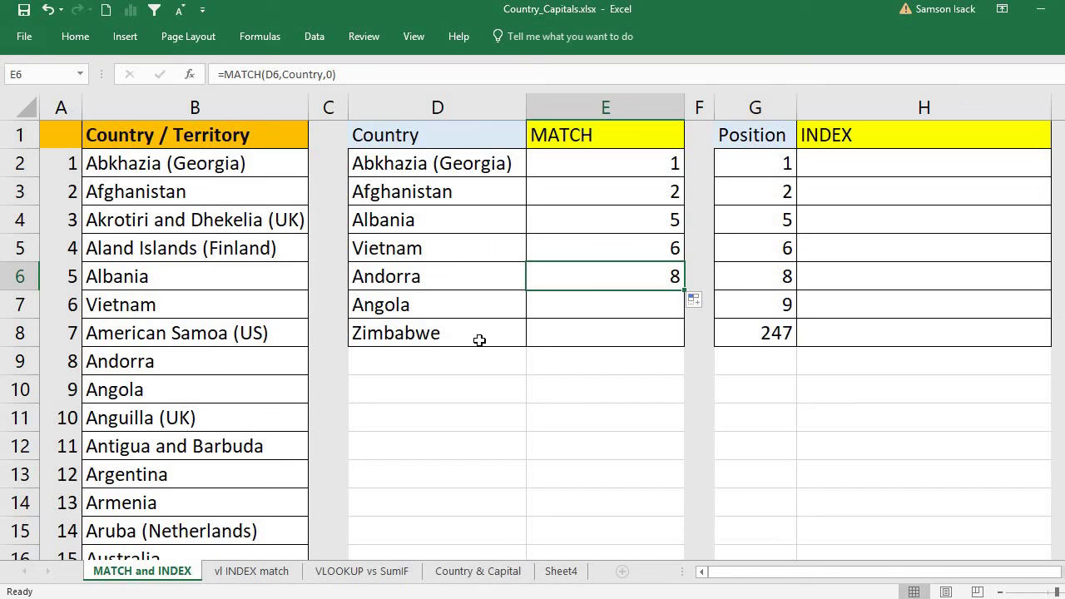
left_click_drag(682, 288, 635, 308)
left_click(620, 304)
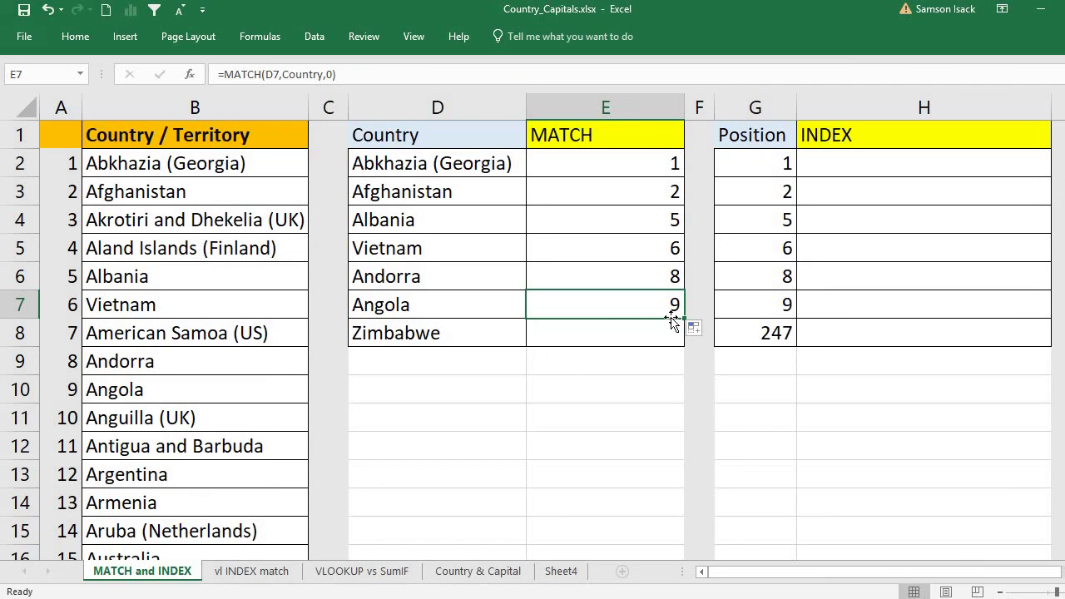
Fill the MATCH formula from E7 down to E8 and check the result against Zimbabwe's entry in B248.
left_click_drag(683, 319, 675, 344)
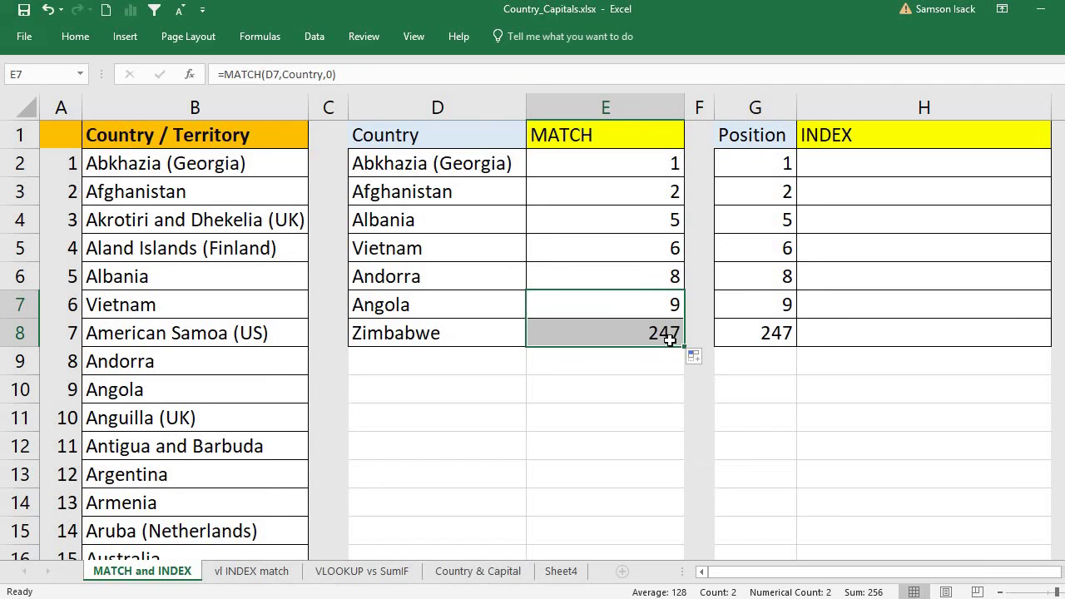
left_click(675, 343)
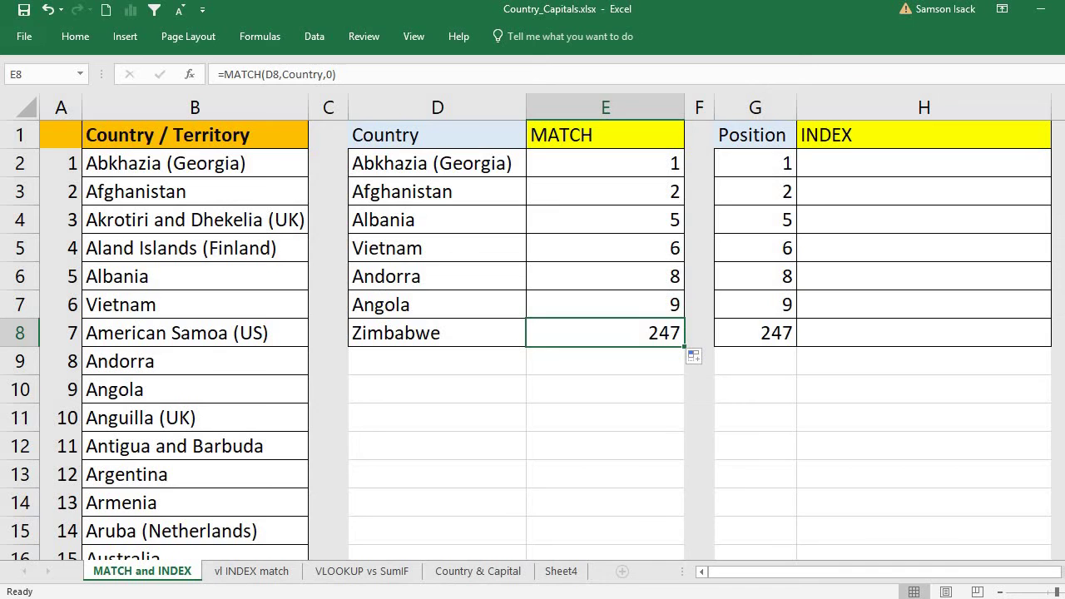
scroll(104, 529, "down", 20)
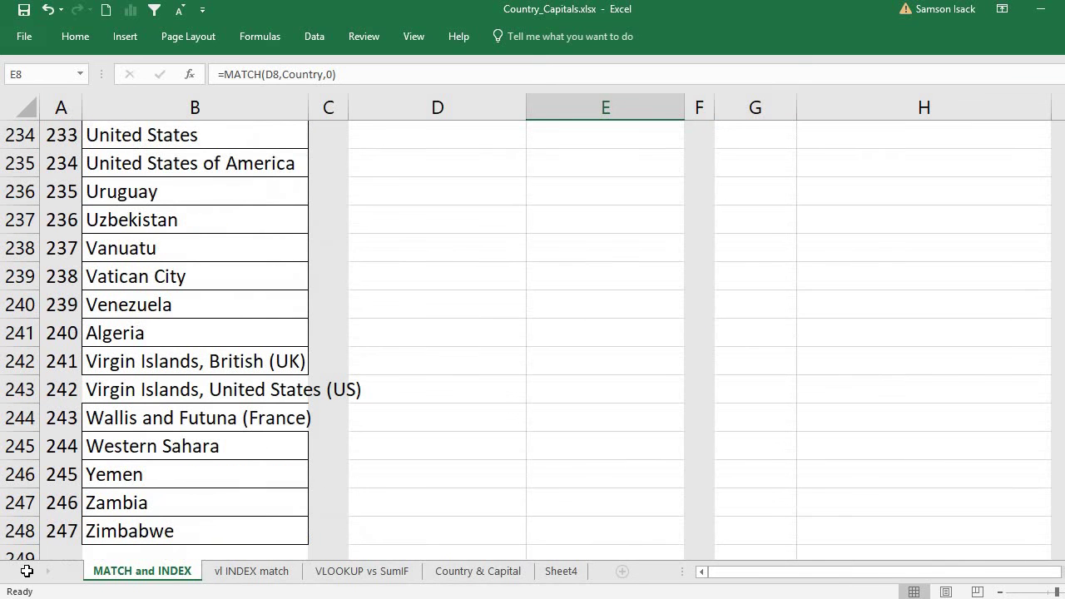
left_click(104, 529)
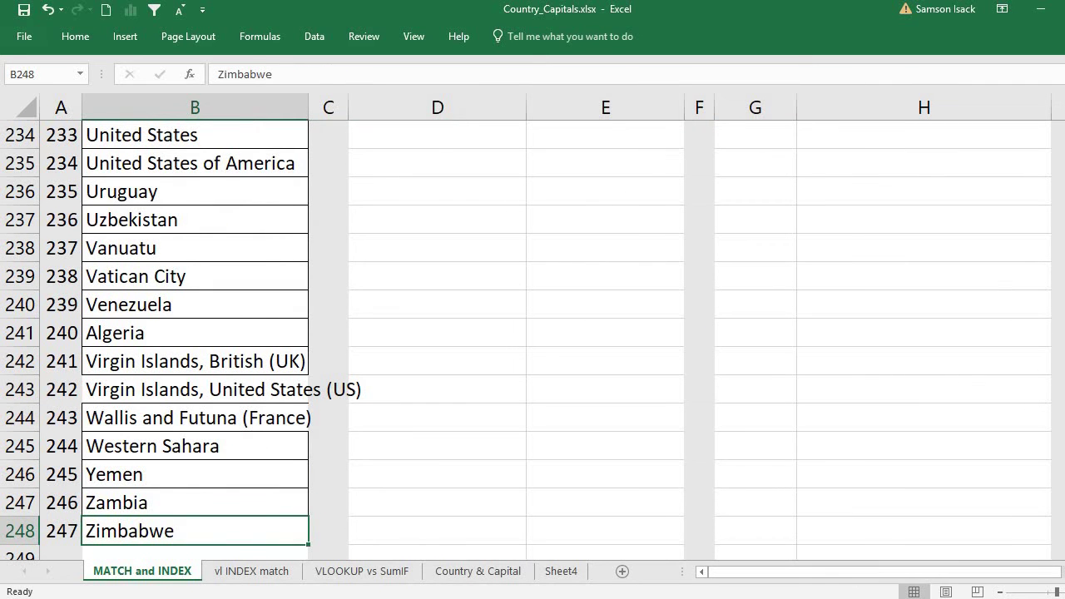
scroll(104, 529, "up", 20)
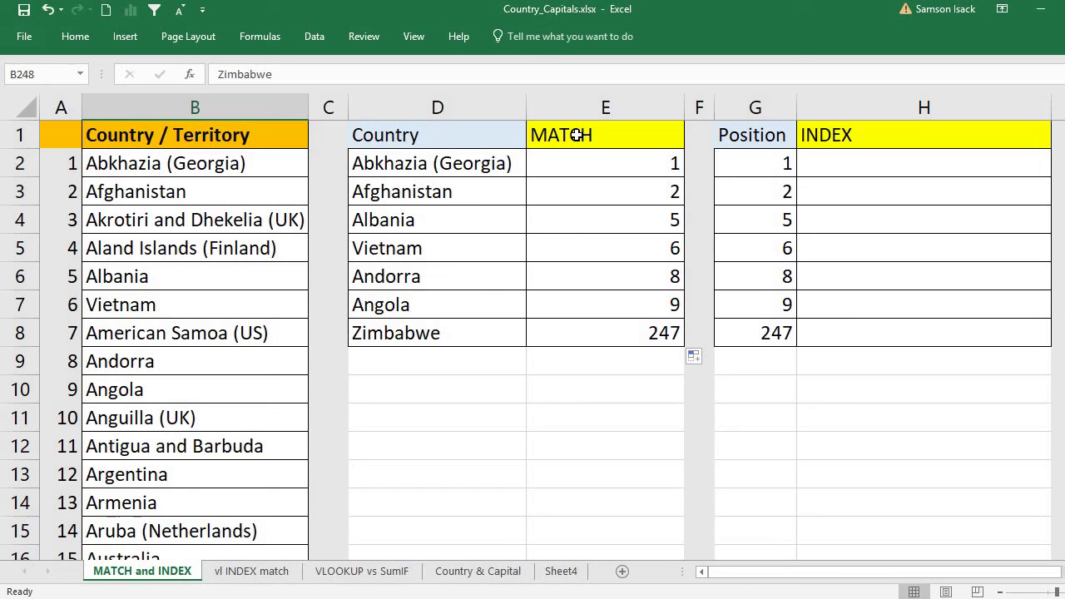
Compare the country lookup value in D2 and its MATCH formula in E2 with the positions in column G and the empty INDEX cell H2.
left_click(602, 163)
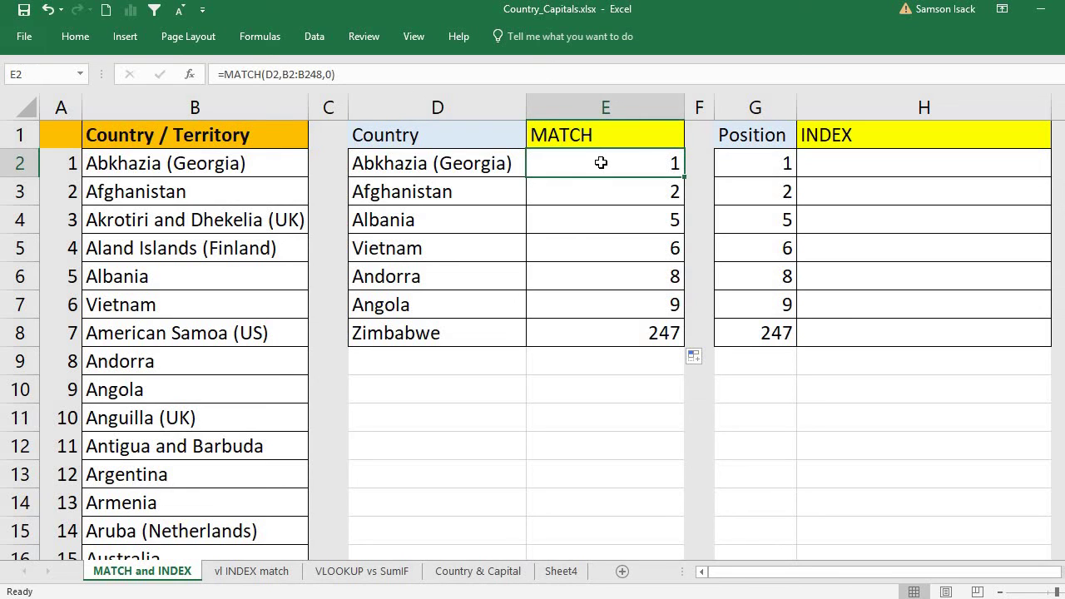
left_click(901, 158)
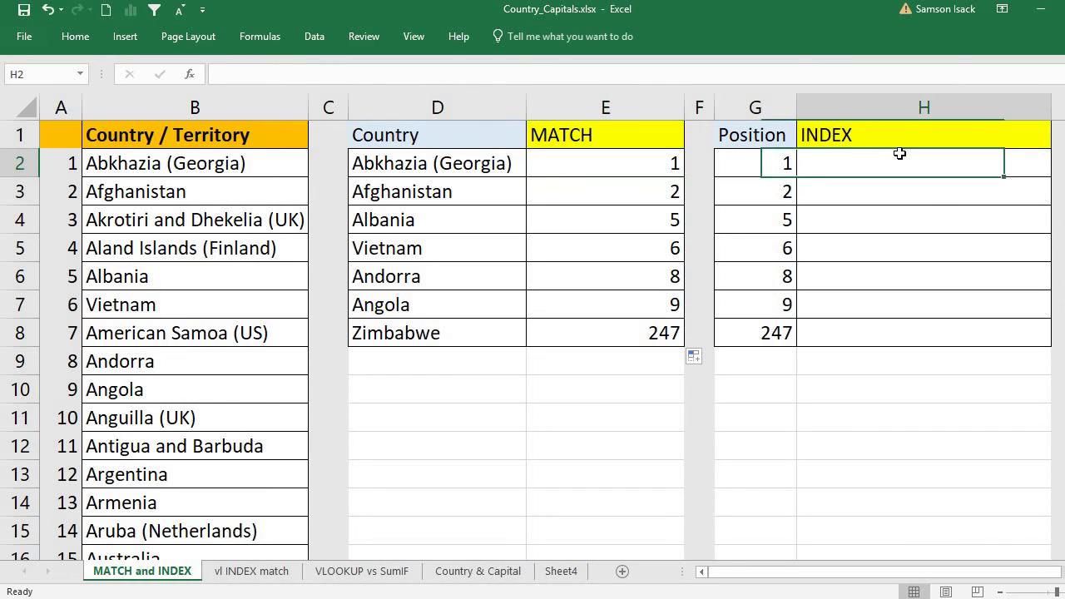
left_click_drag(767, 162, 768, 196)
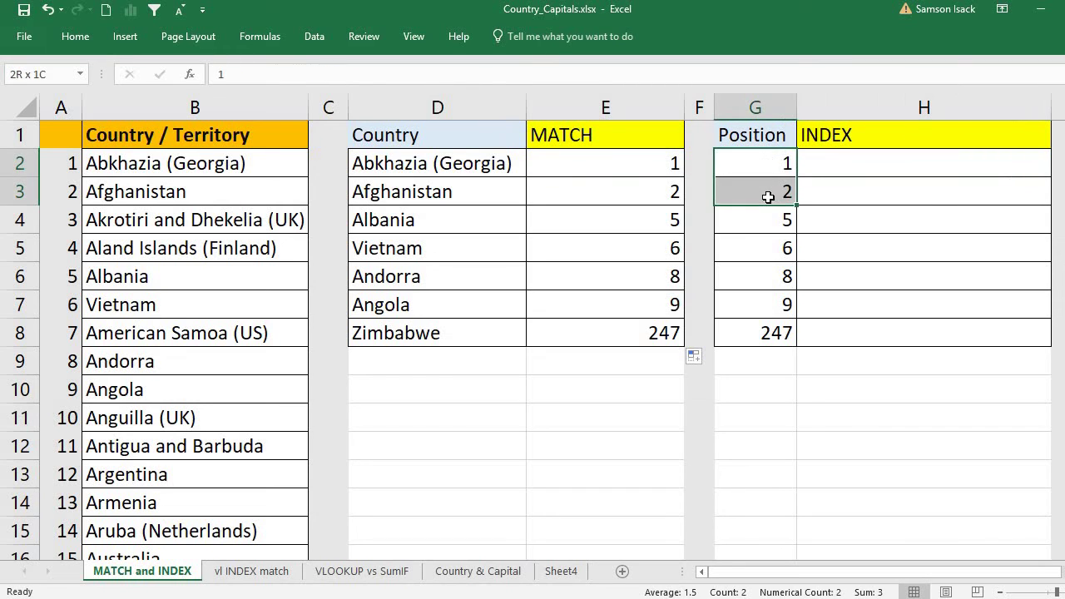
left_click(826, 162)
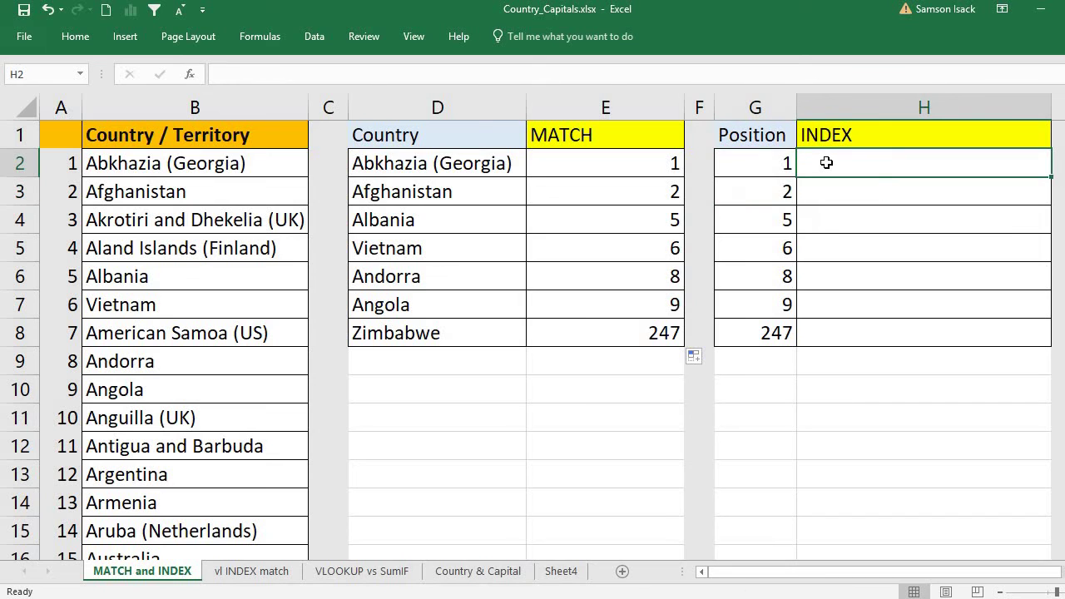
left_click(479, 162)
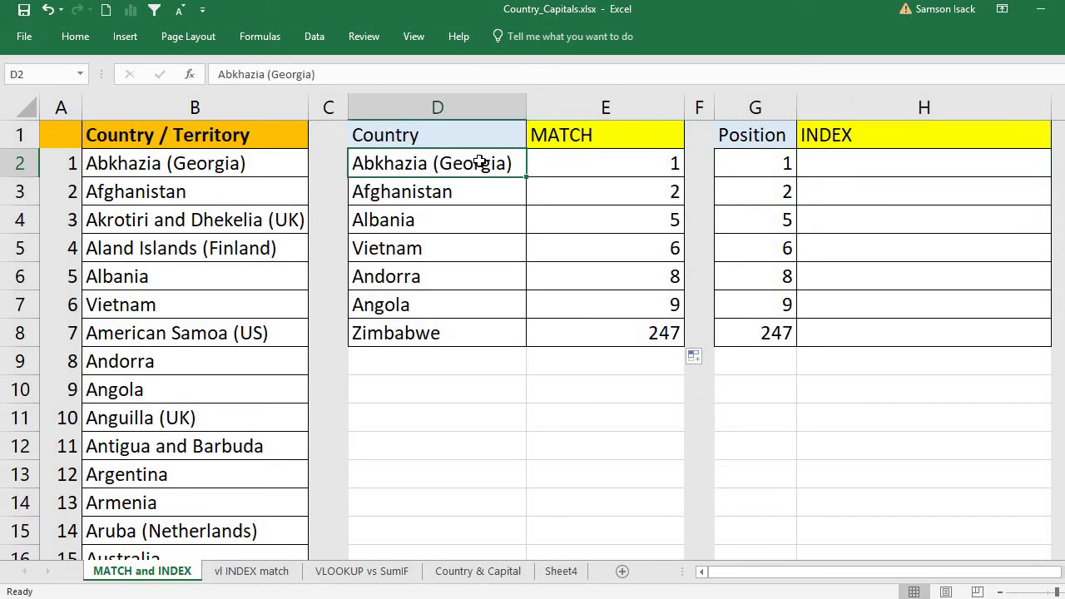
left_click(607, 161)
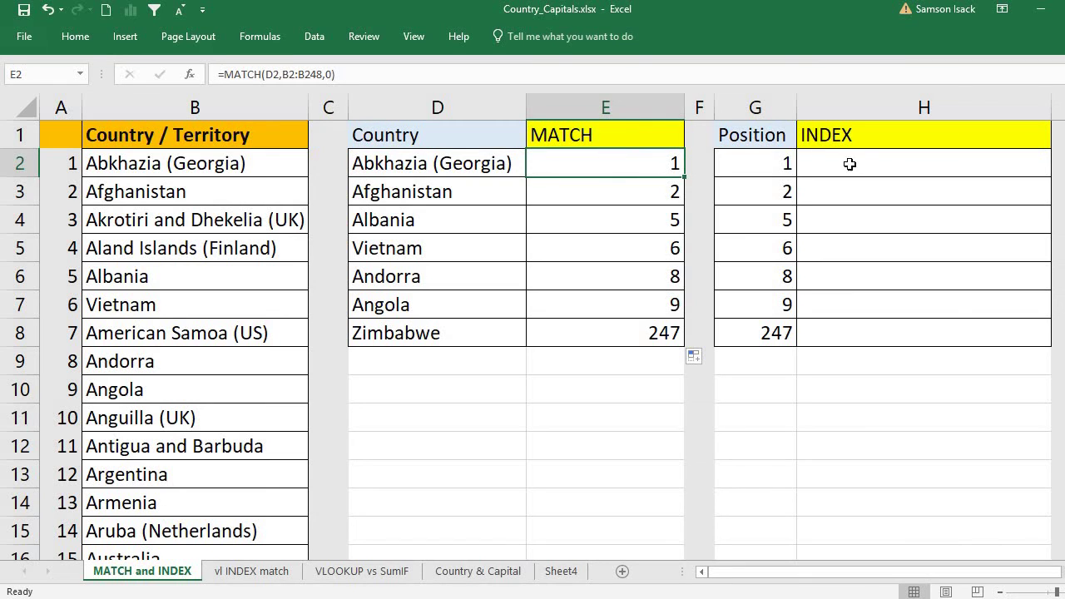
left_click(770, 164)
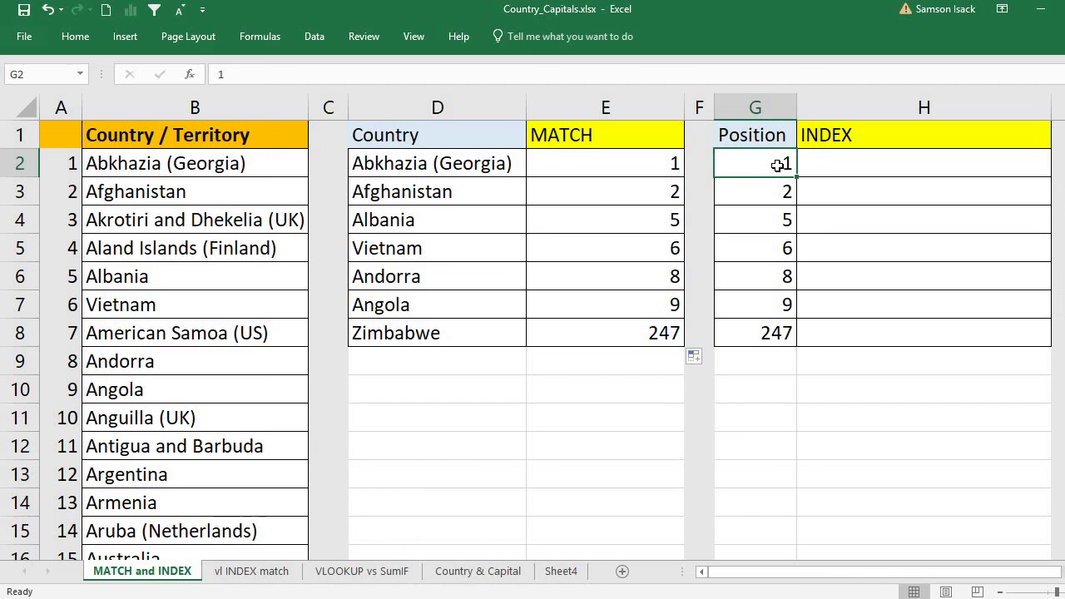
Enter an INDEX formula in H2 with the named range Country as array and G2 as row number, omitting the column number.
left_click(817, 163)
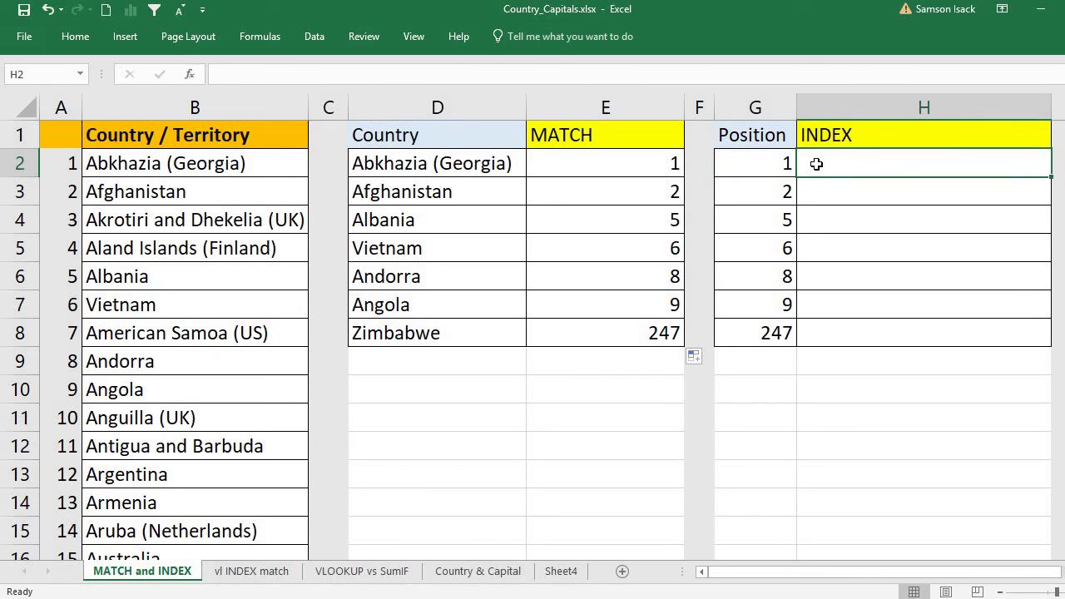
type("=INDEX")
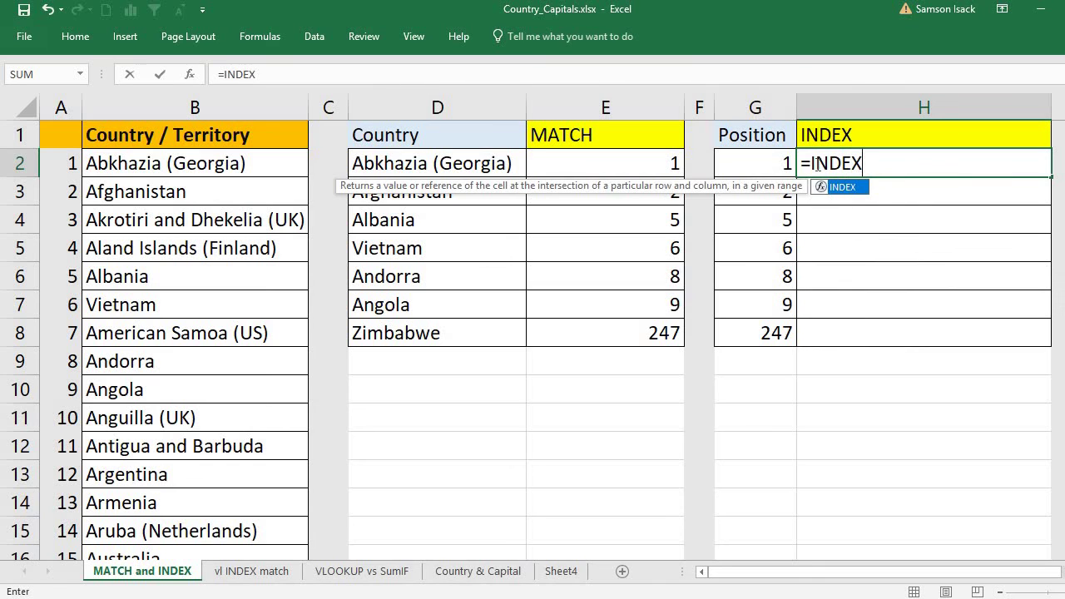
type("(")
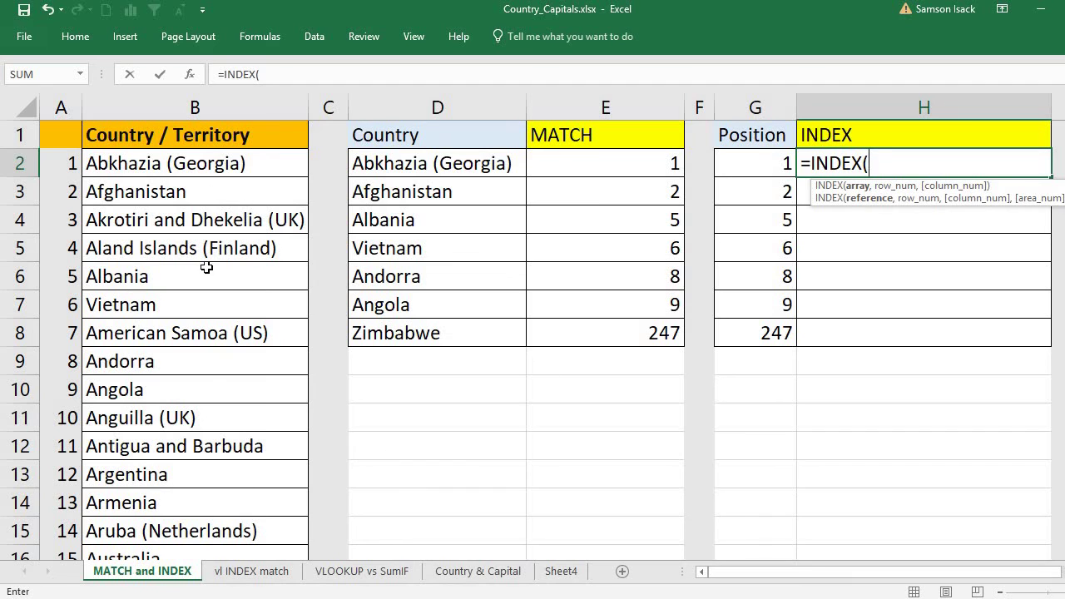
left_click(252, 163)
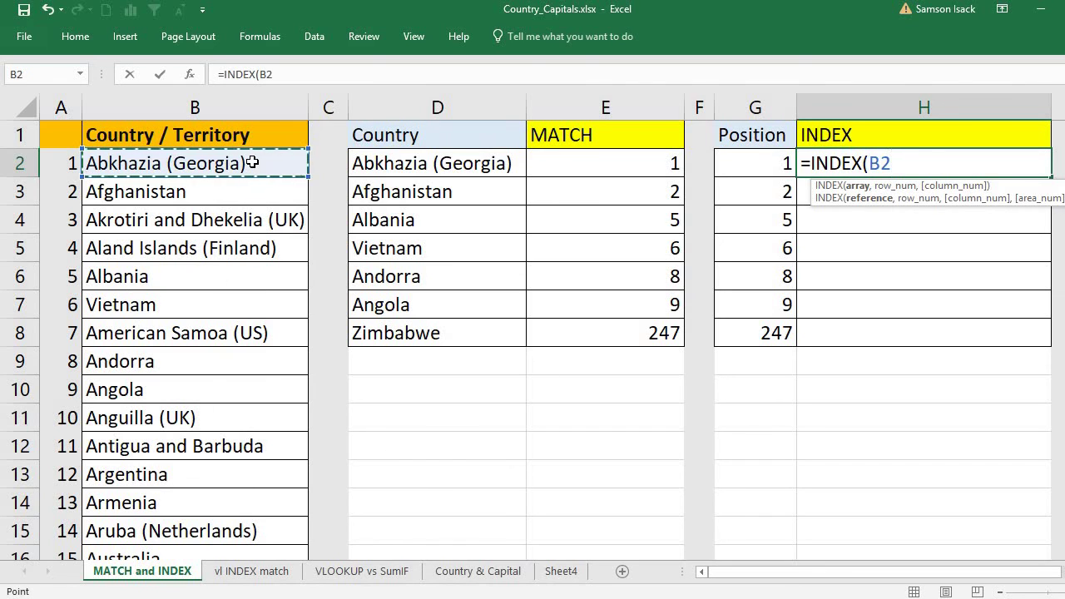
key("ctrl+shift+Down")
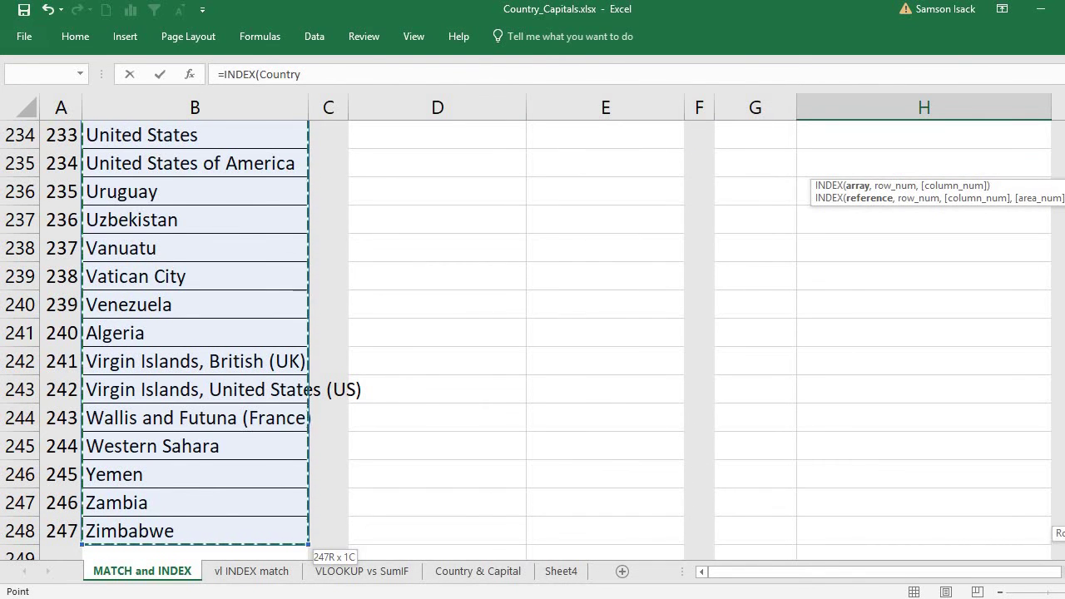
key("ctrl+BackSpace")
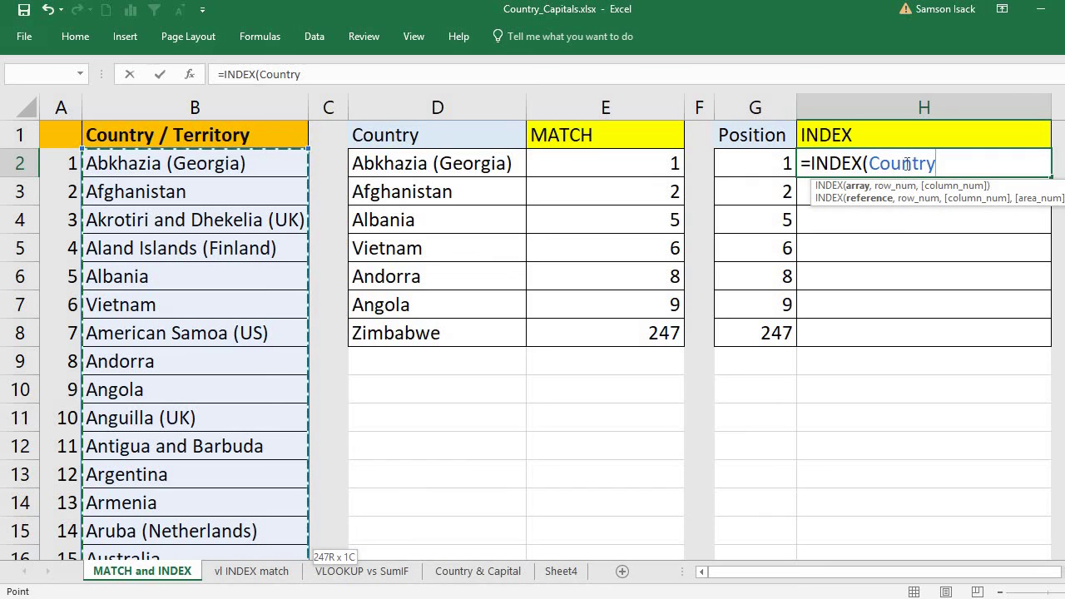
type(",")
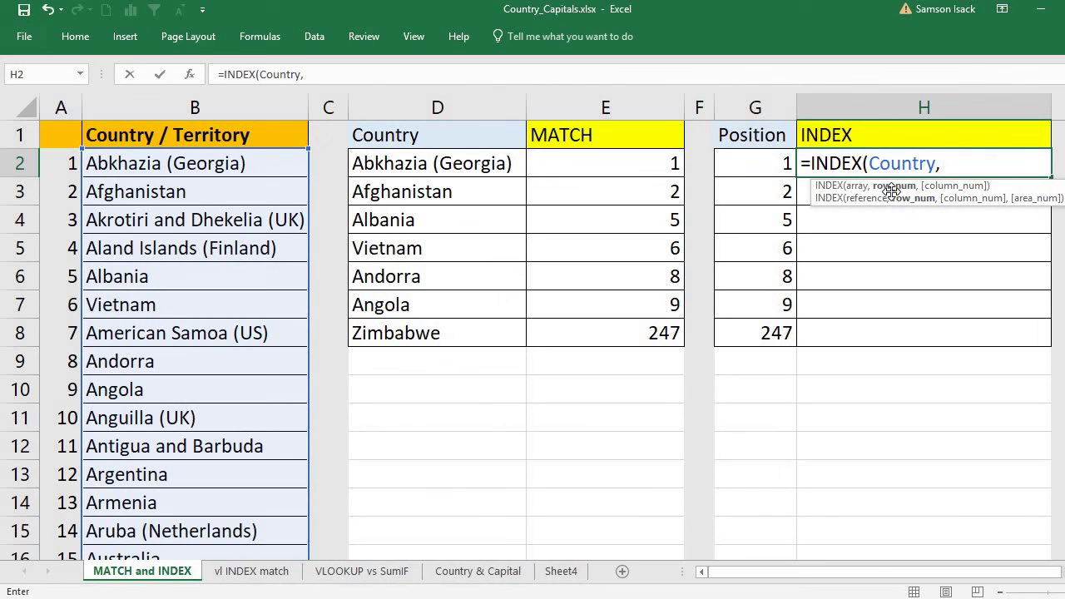
left_click(753, 158)
type(",")
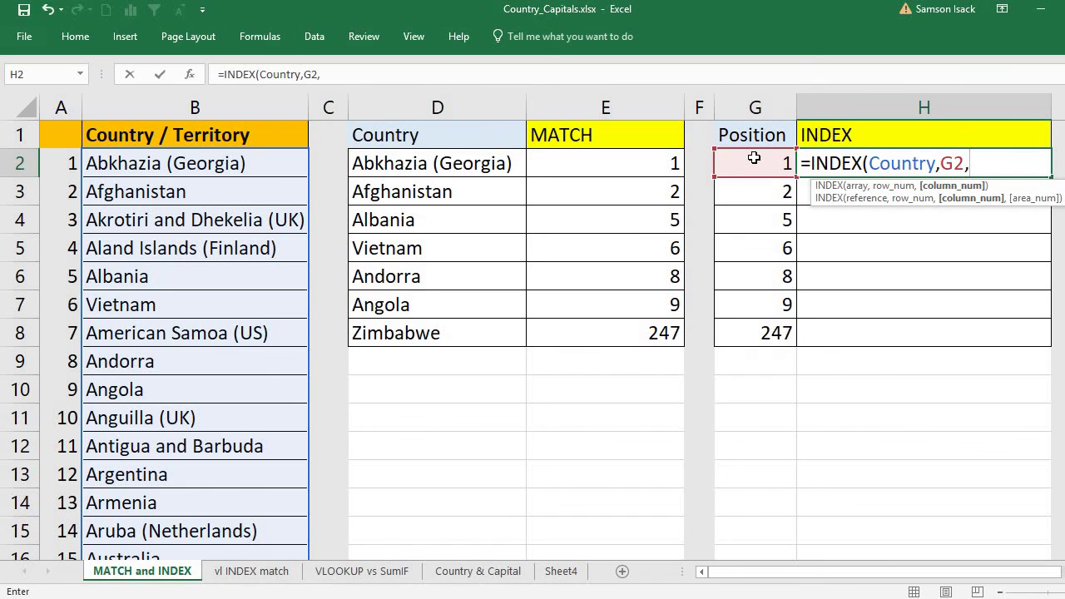
key("BackSpace")
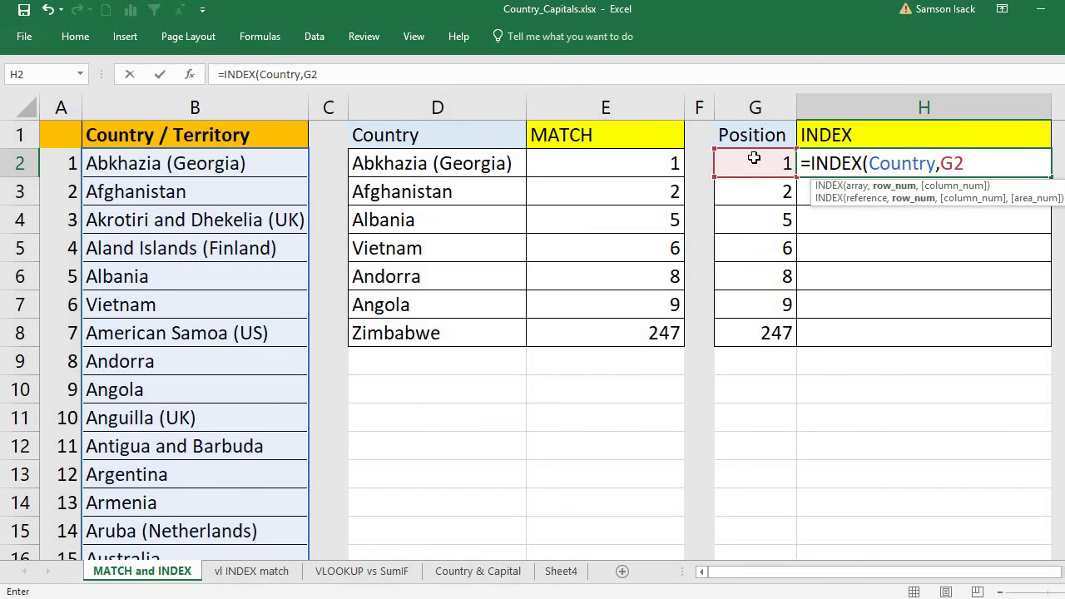
type(")")
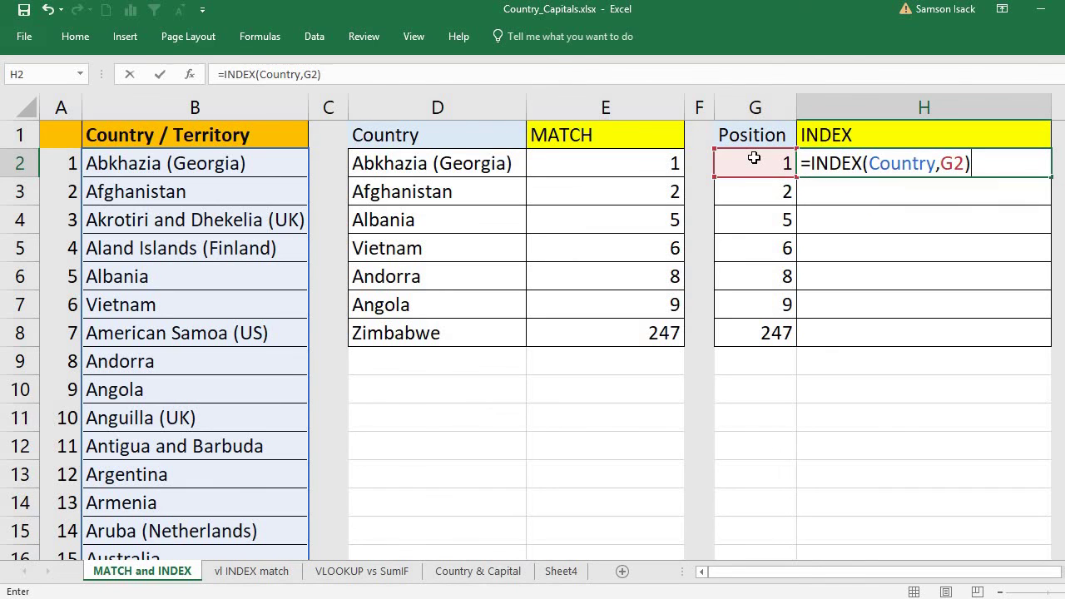
key("Return")
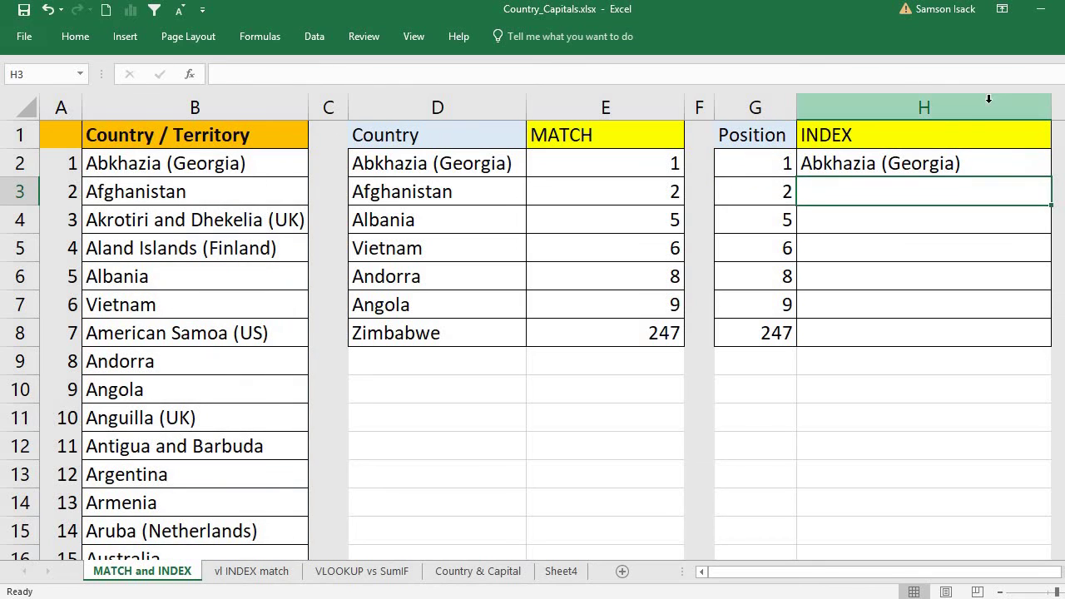
Fill the INDEX formula from H2 down through H8, and compare the MATCH formula in E2 with the INDEX formula in H2.
left_click(930, 164)
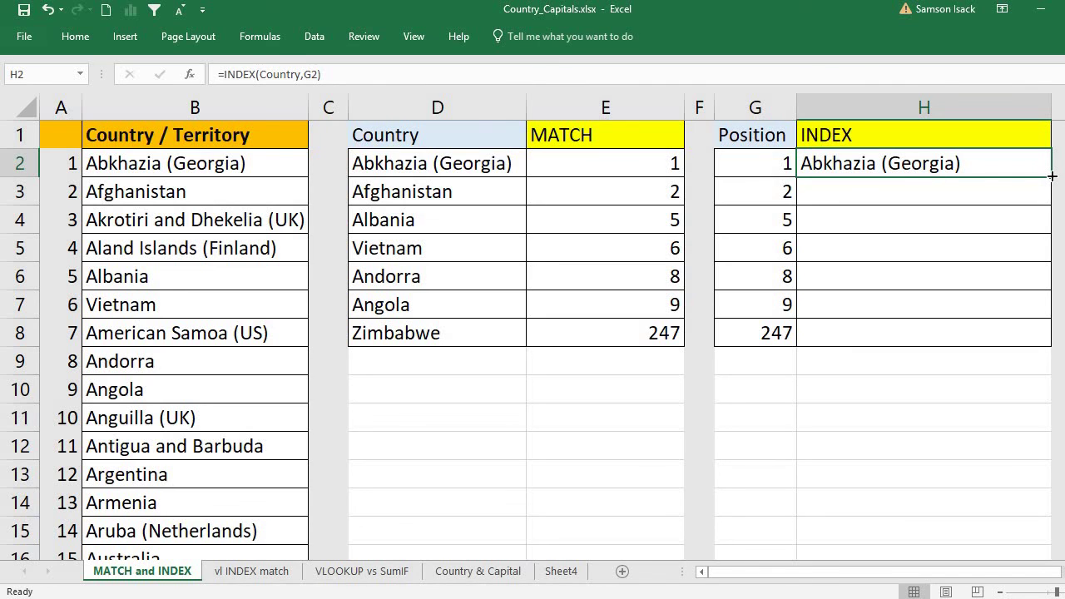
left_click_drag(1051, 176, 1049, 228)
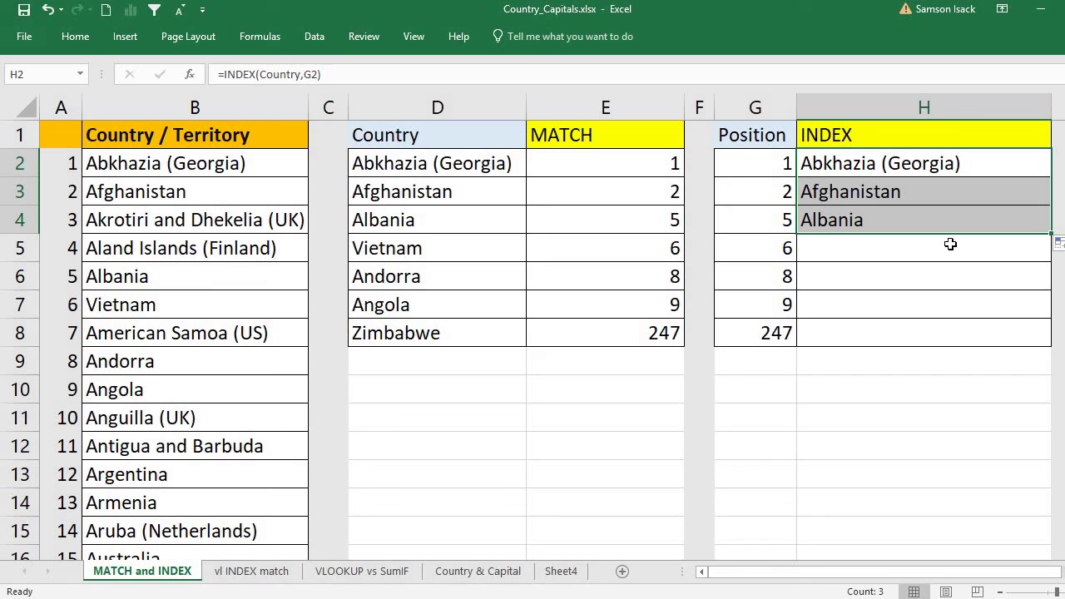
left_click_drag(1050, 233, 929, 275)
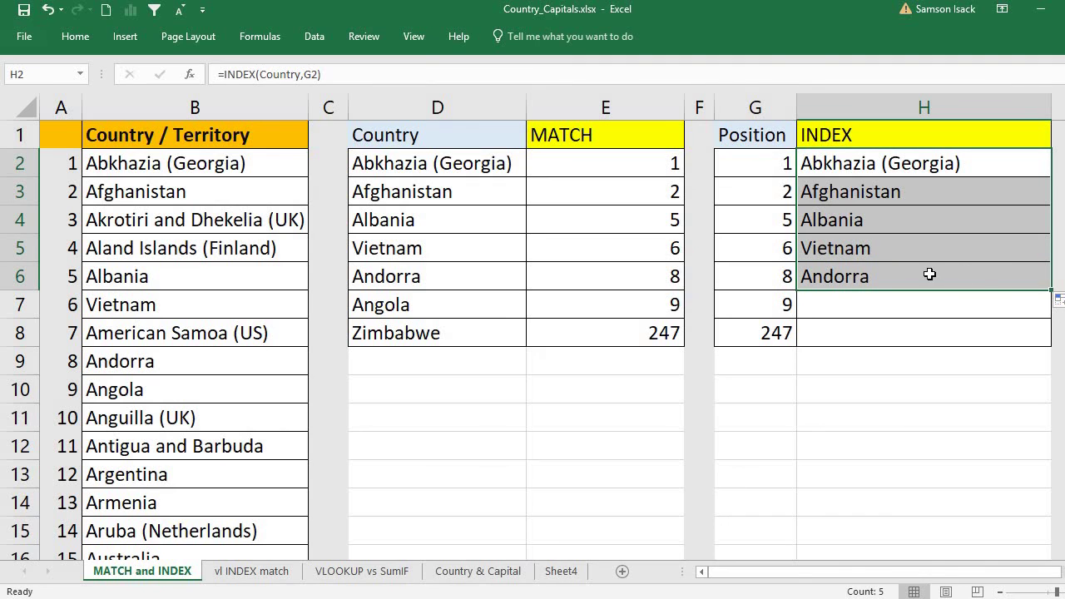
mouse_move(1050, 293)
left_mouse_down()
mouse_move(1050, 316)
mouse_move(1040, 307)
left_mouse_up()
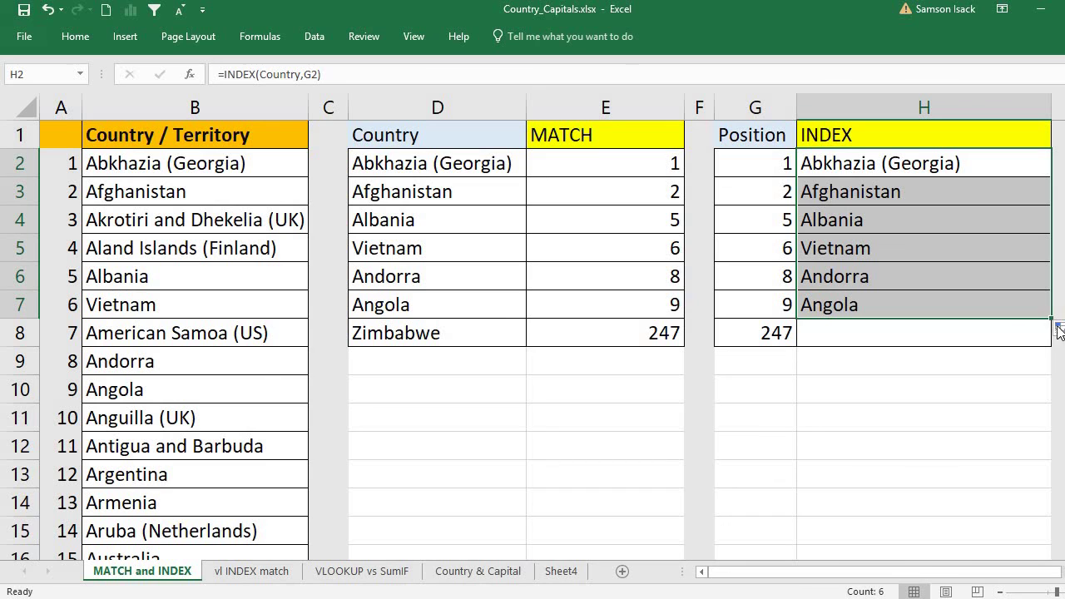
left_click_drag(1050, 319, 1037, 337)
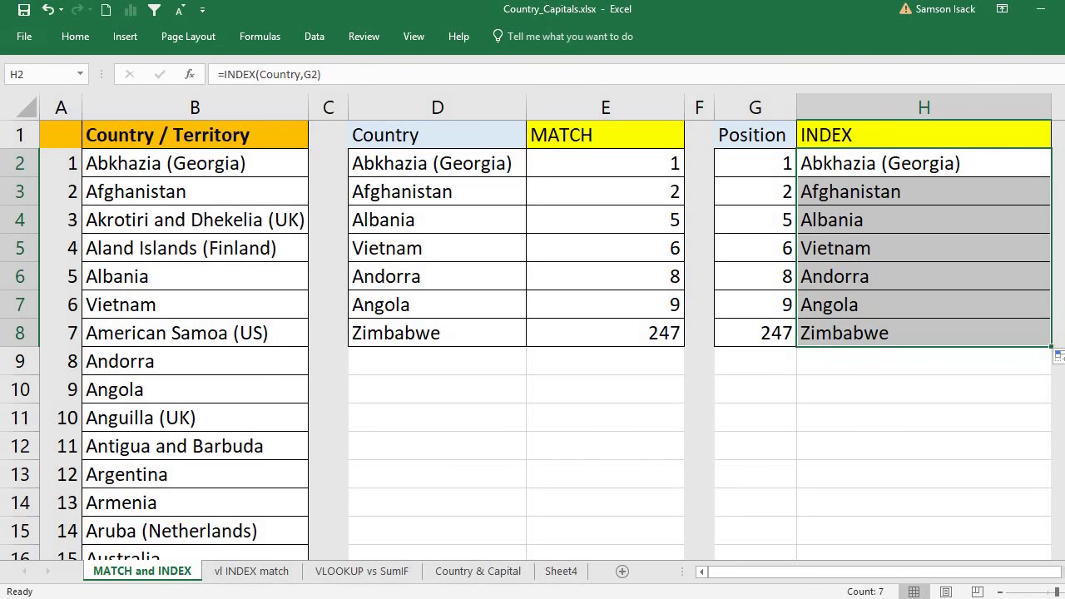
left_click(575, 160)
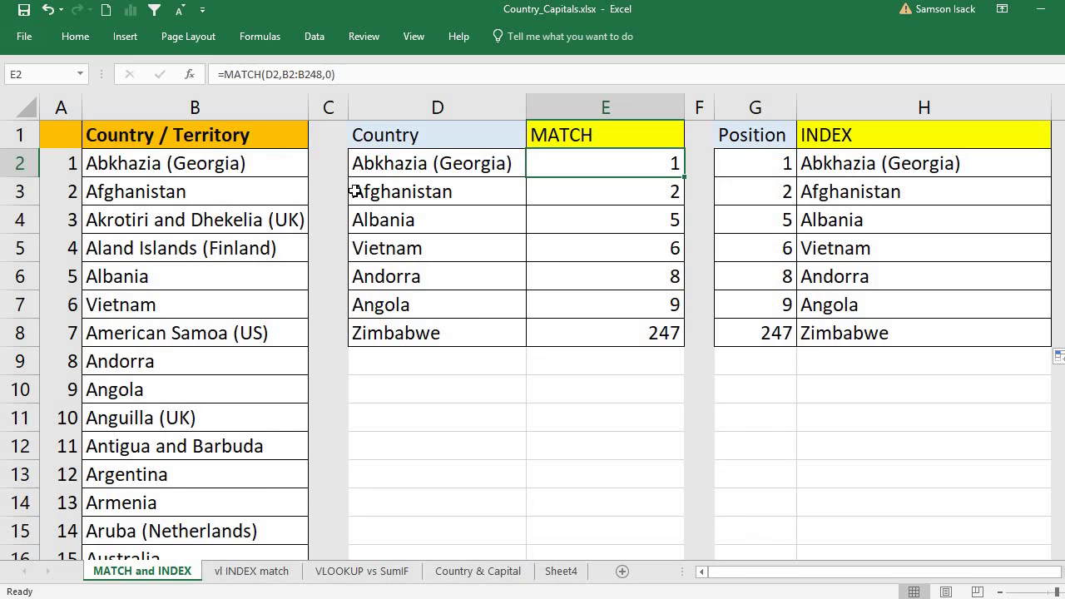
left_click(822, 162)
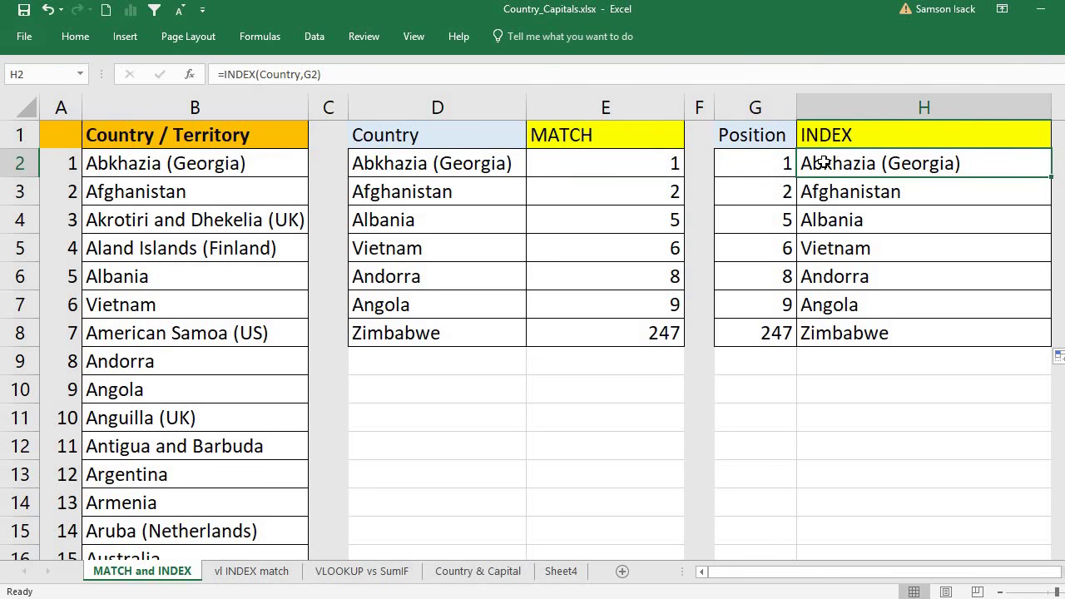